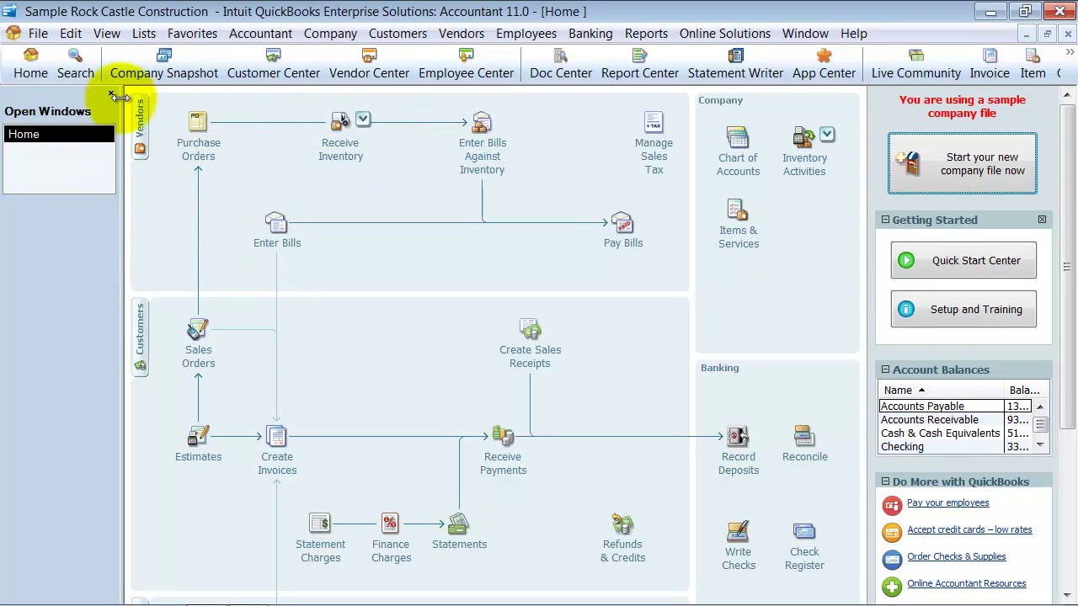
- Review the company-wide Items & Inventory purchase order preferences and return Home
click(70, 38)
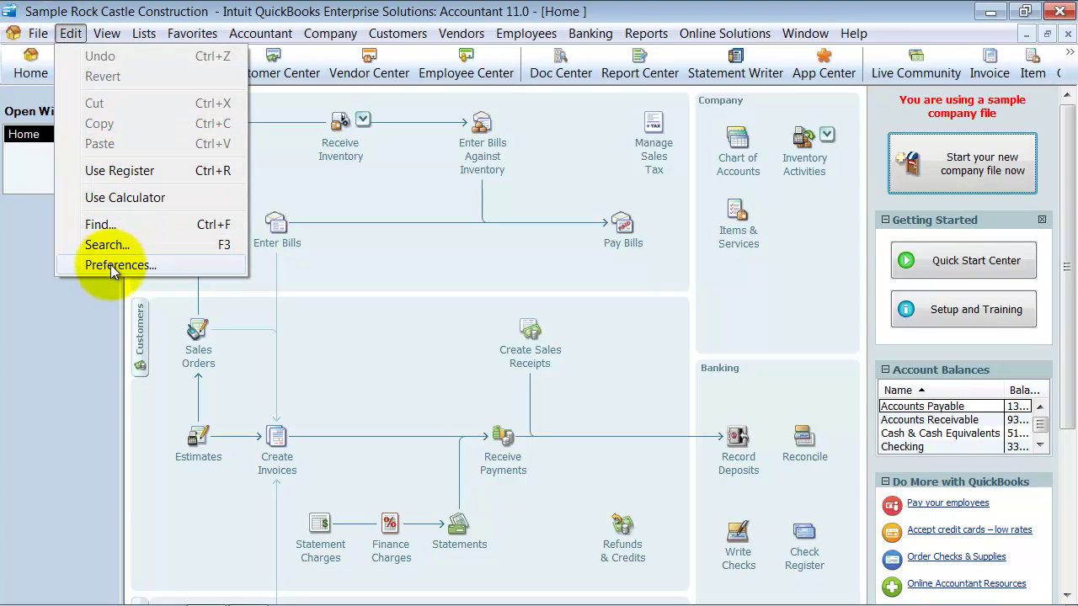
click(175, 268)
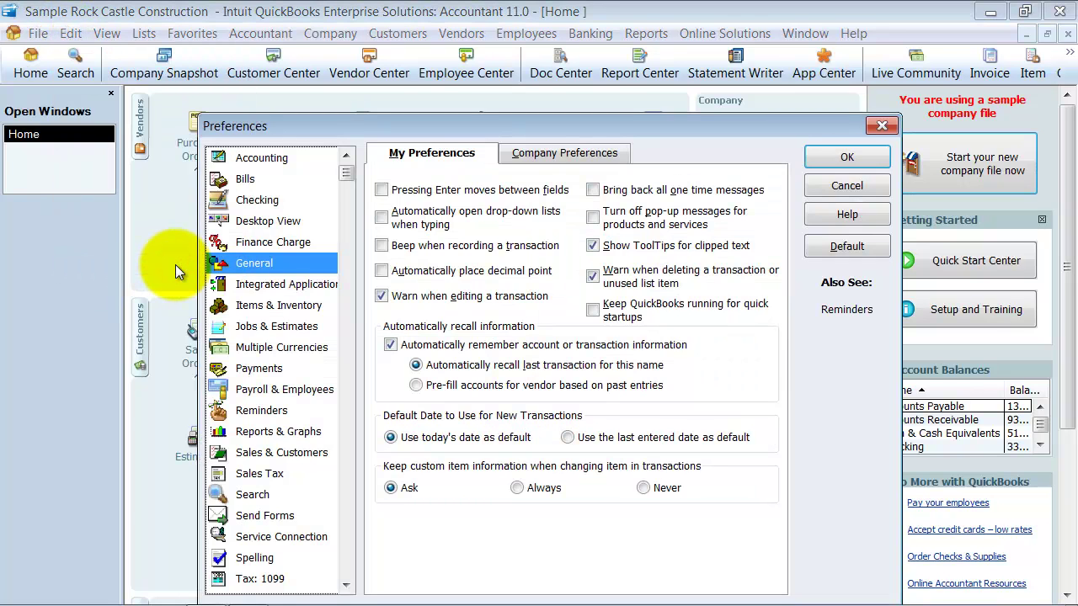
click(249, 306)
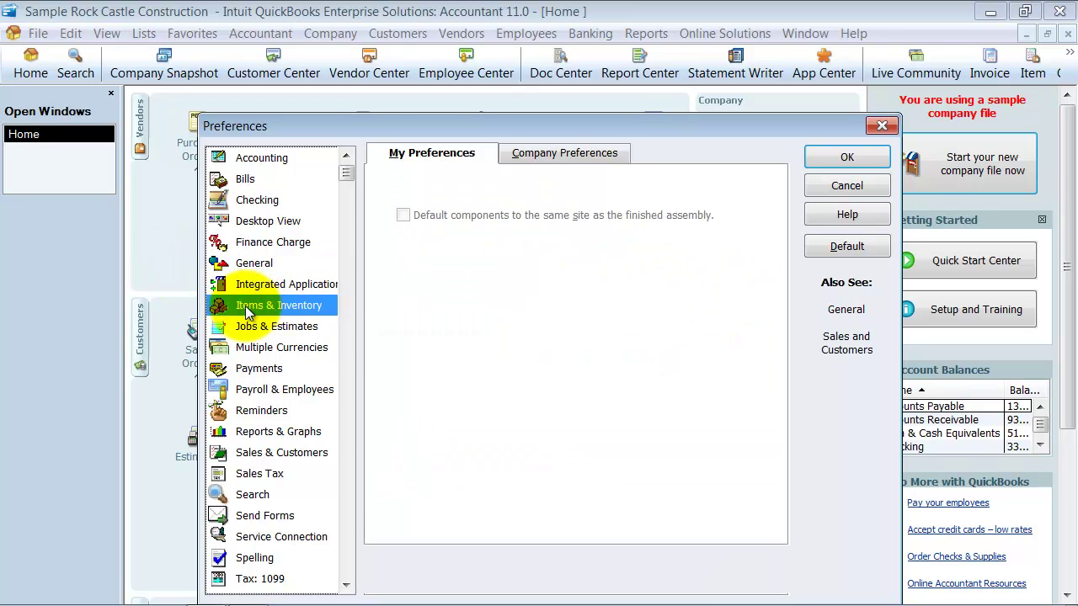
click(572, 153)
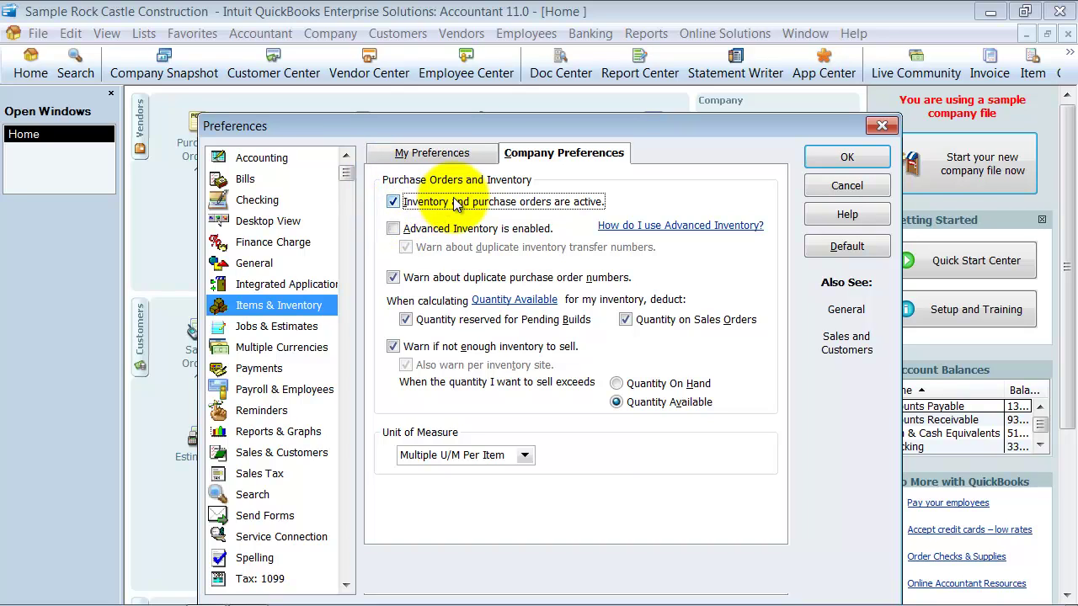
click(847, 160)
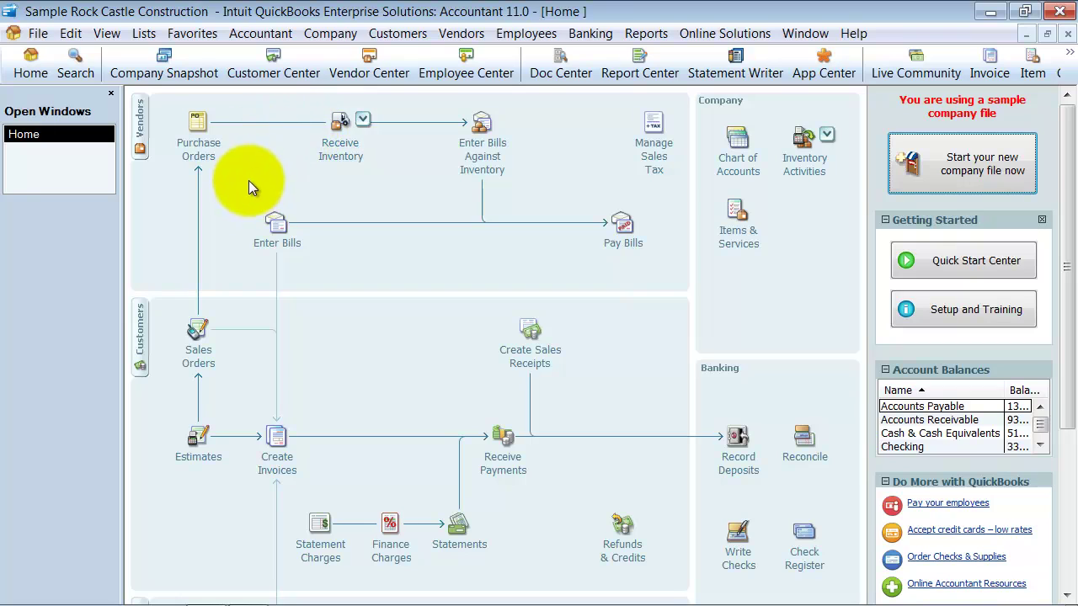
- Start a new purchase order with the History panel hidden
click(201, 135)
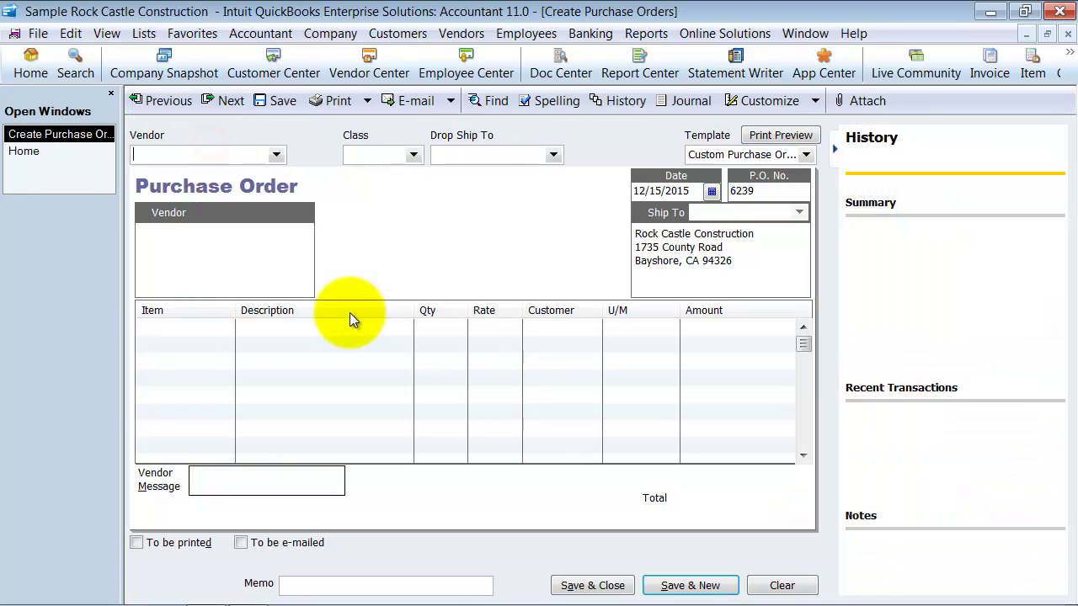
click(834, 148)
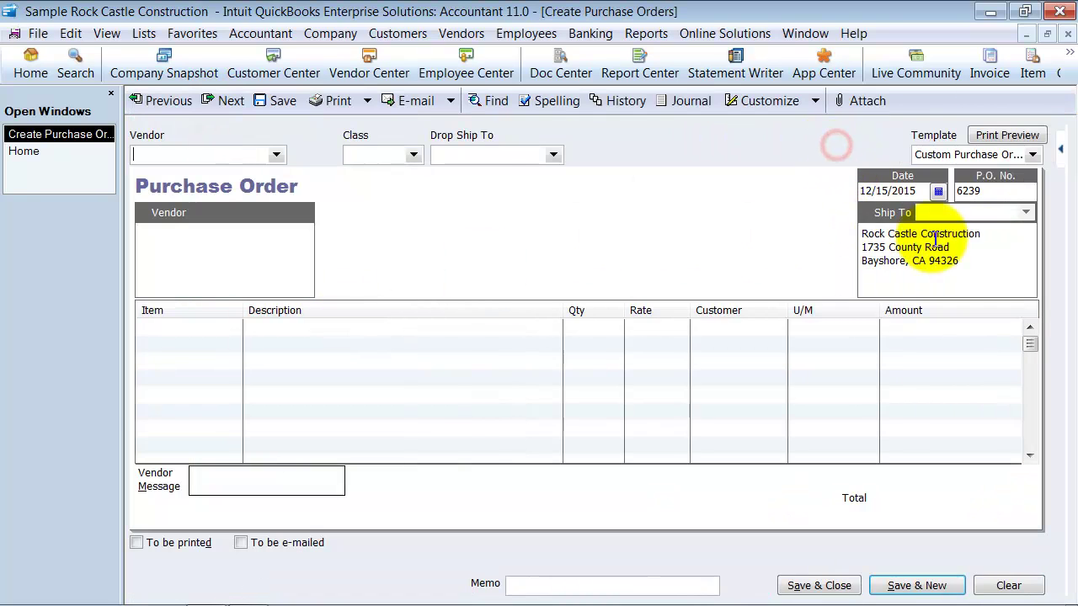
click(1060, 149)
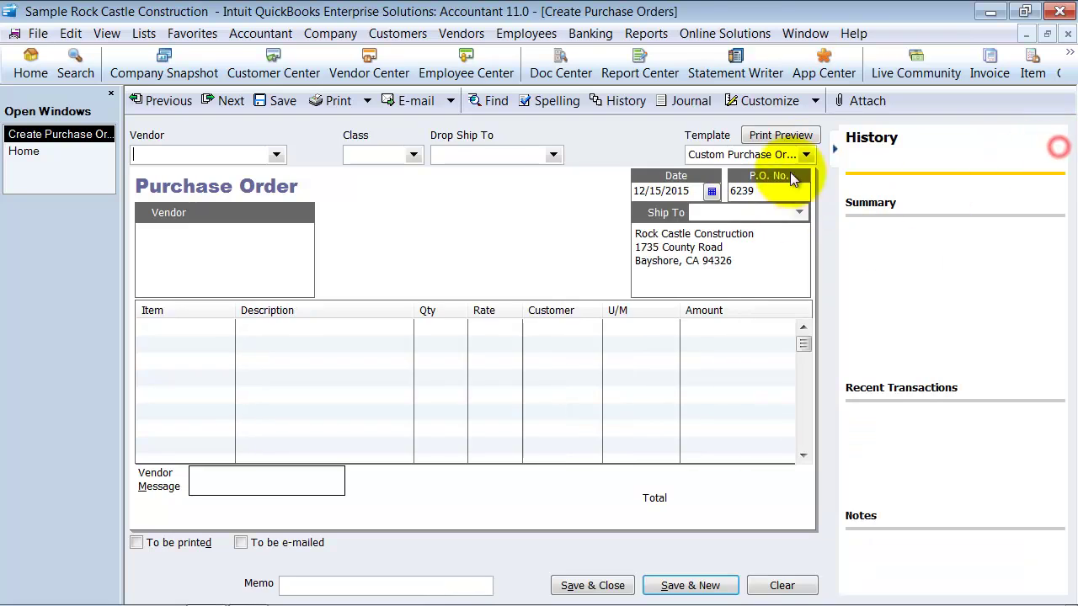
click(834, 150)
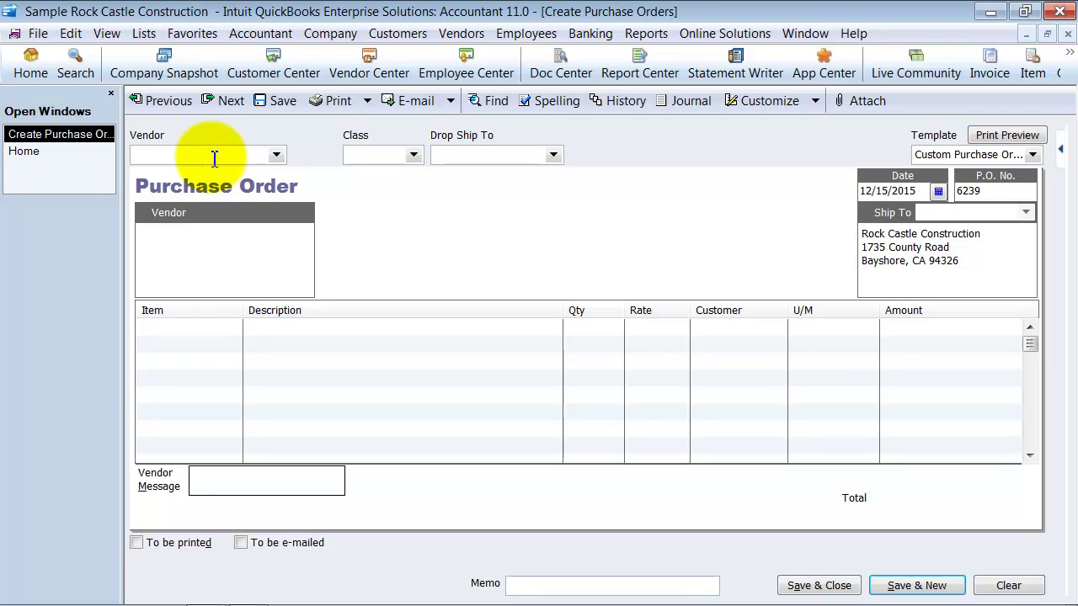
- Set vendor Daigle Lighting, class Remodel, Custom Purchase Order Template, and P.O. No. 6239
click(274, 155)
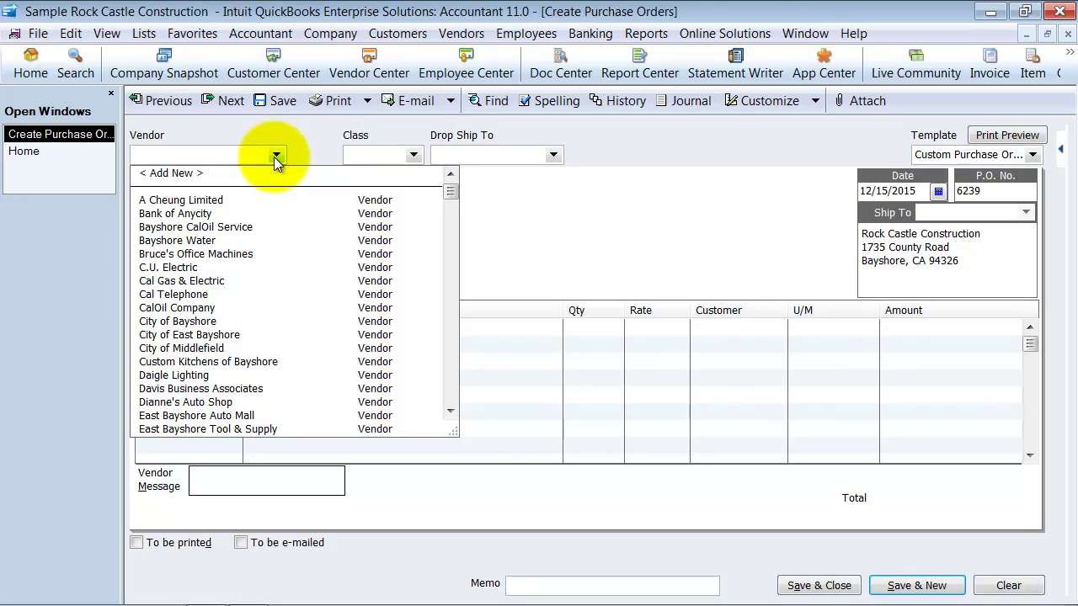
click(248, 375)
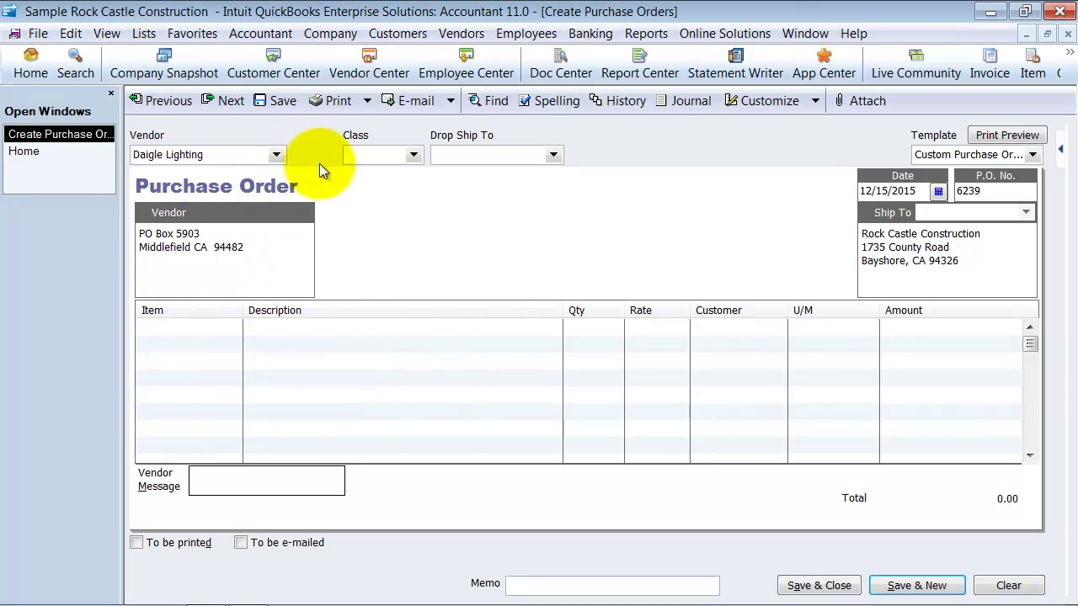
click(413, 155)
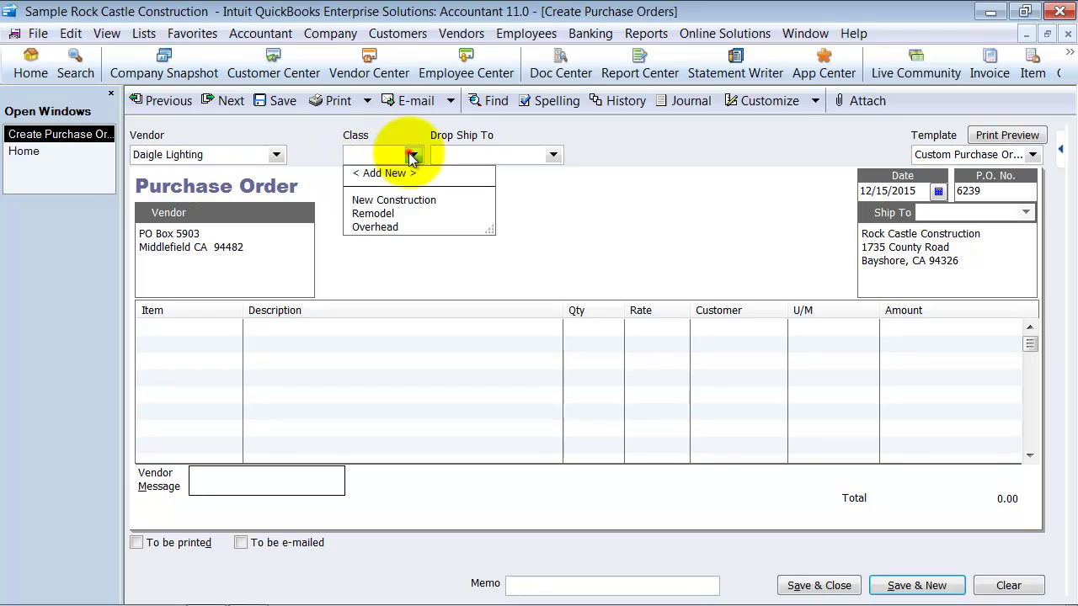
click(374, 216)
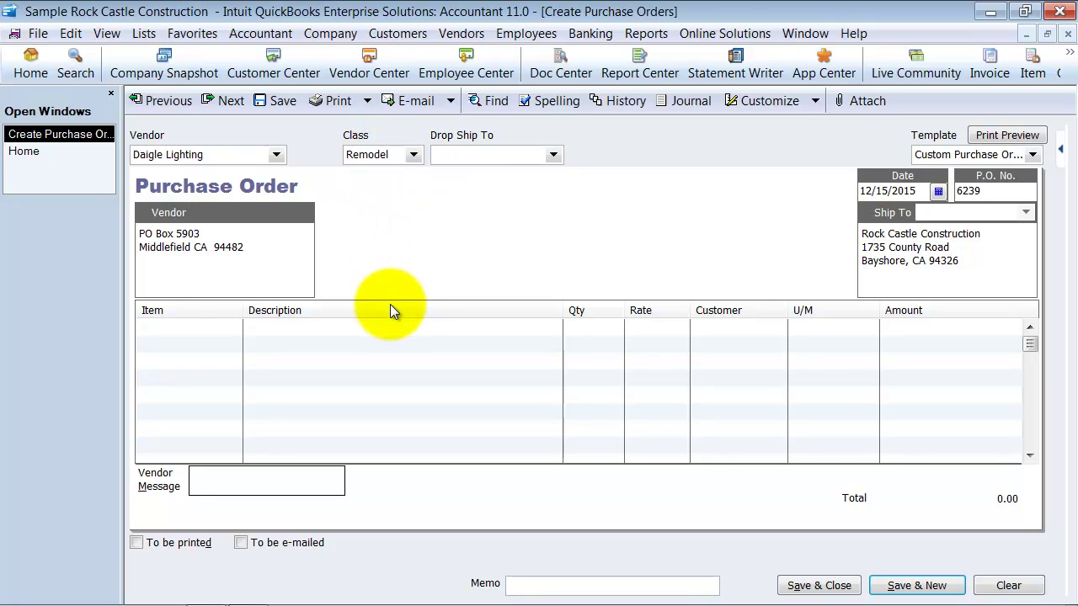
key(Tab)
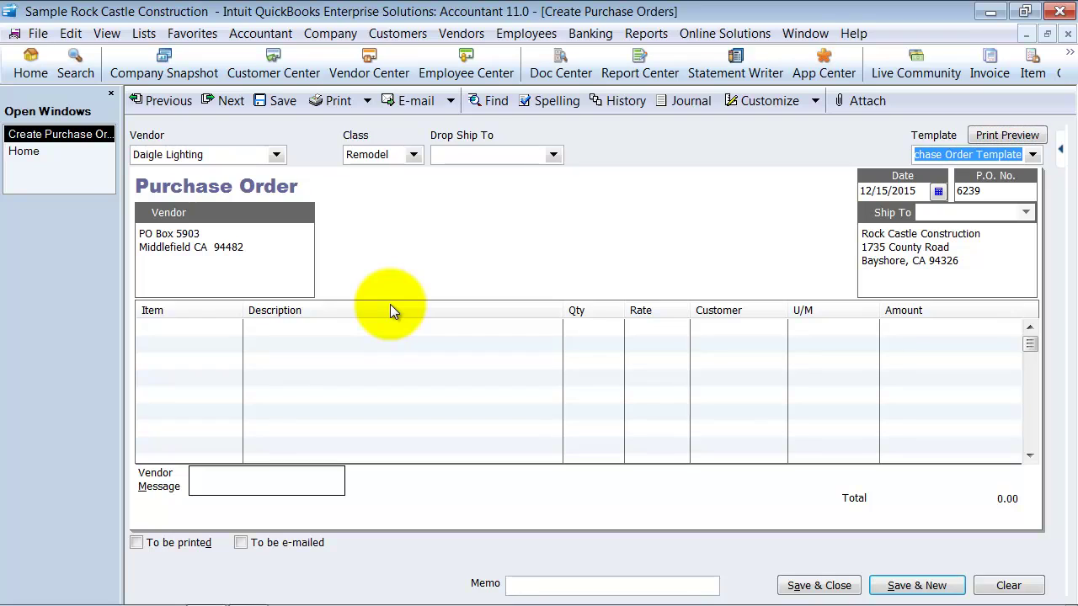
click(1032, 154)
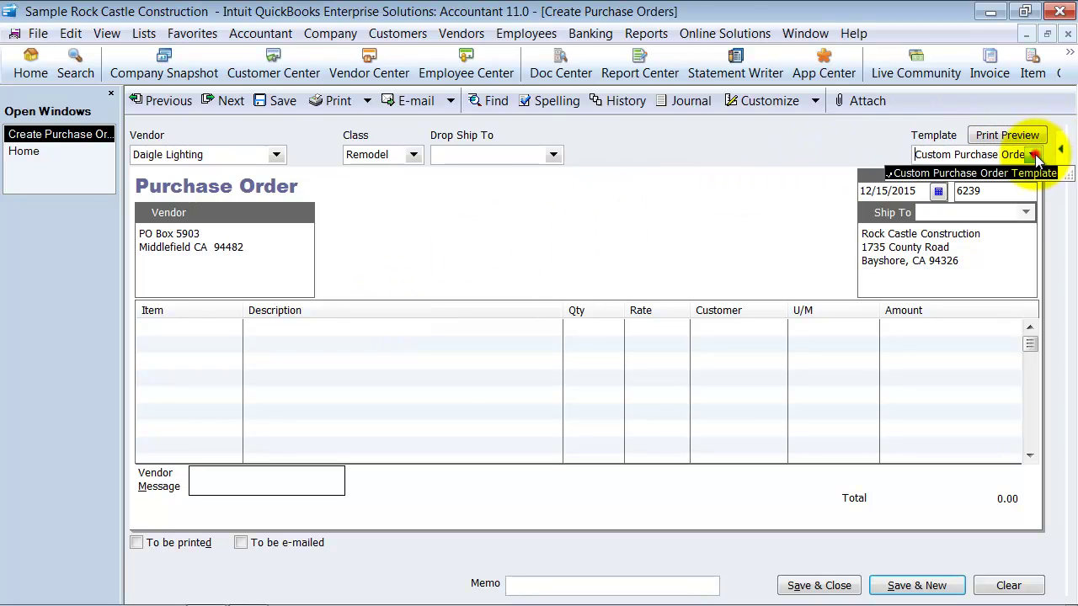
click(1034, 173)
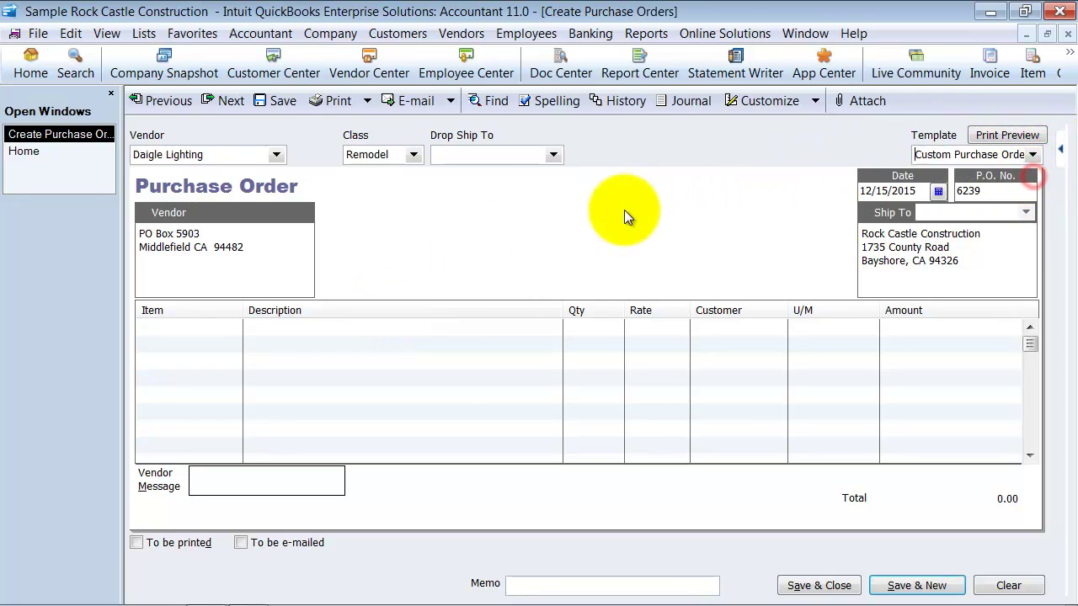
key(Tab)
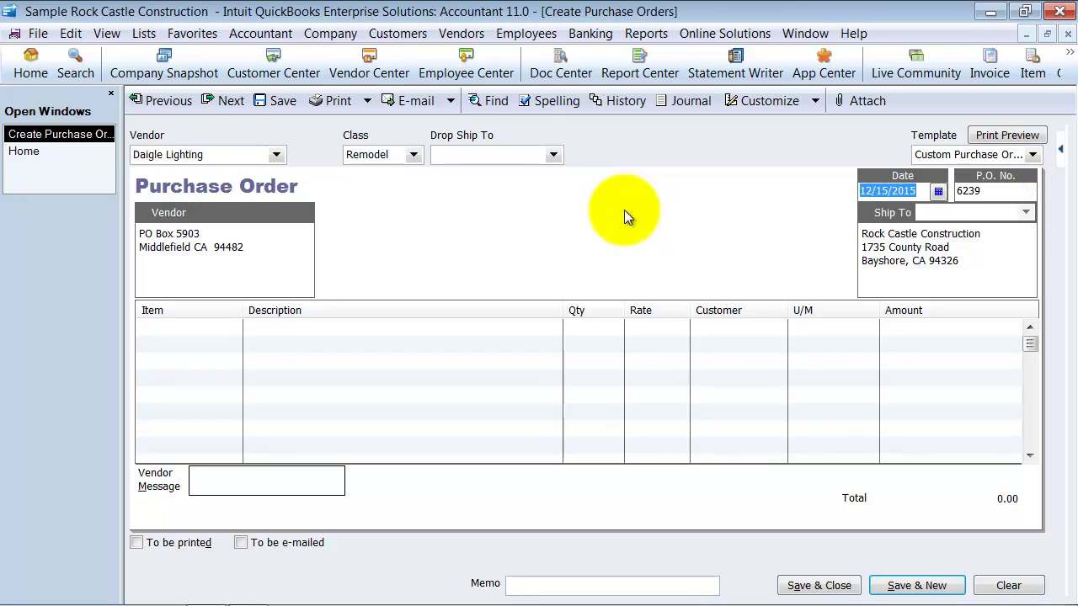
click(1015, 197)
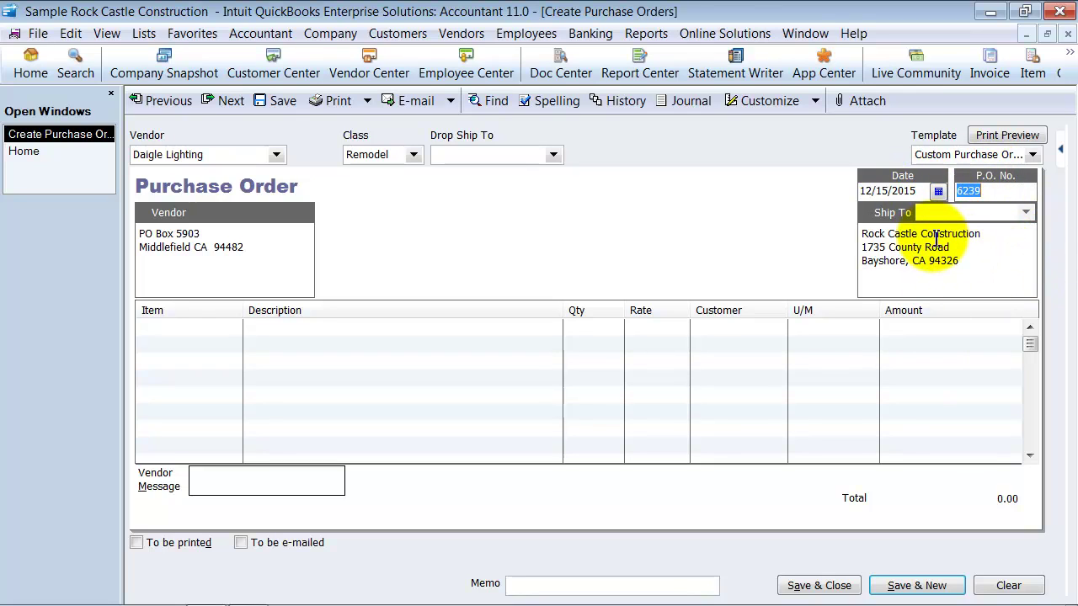
- Add a line for the vendor's name above the vendor address, leaving Drop Ship To empty
click(144, 240)
key(Return)
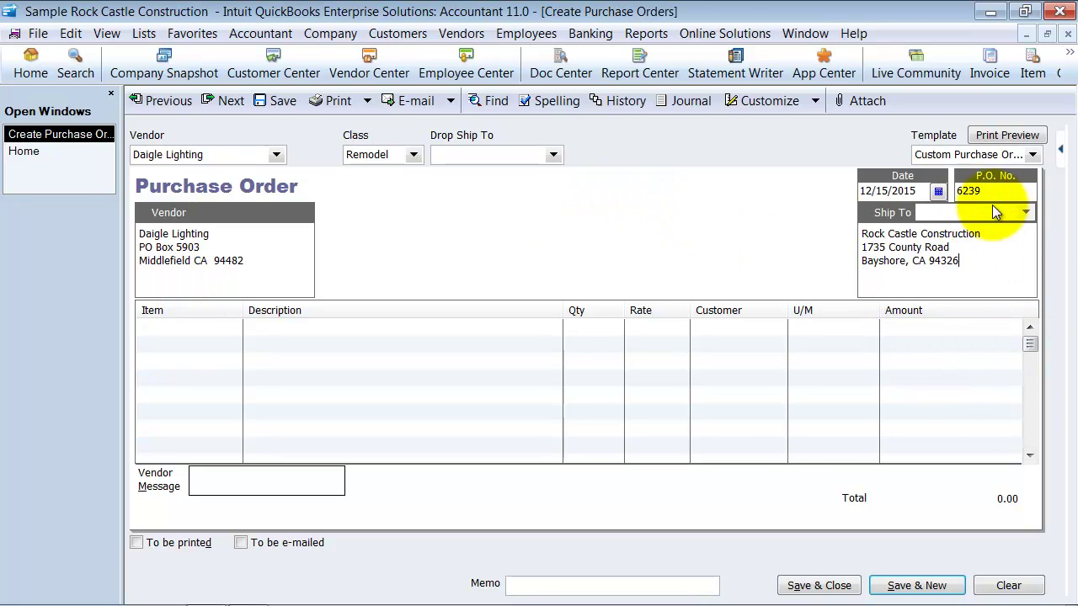
click(554, 155)
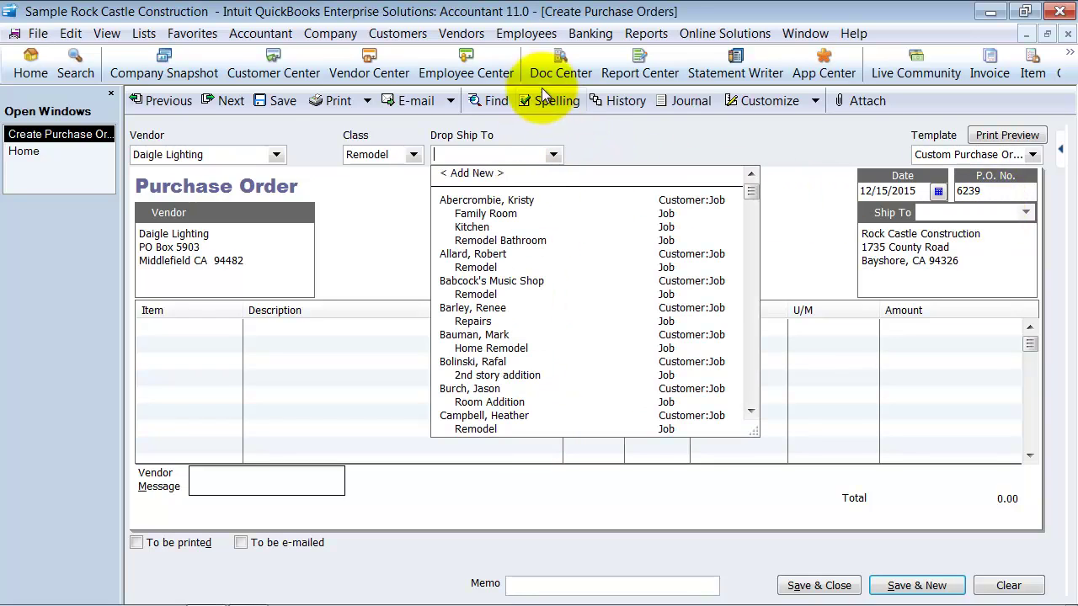
click(551, 155)
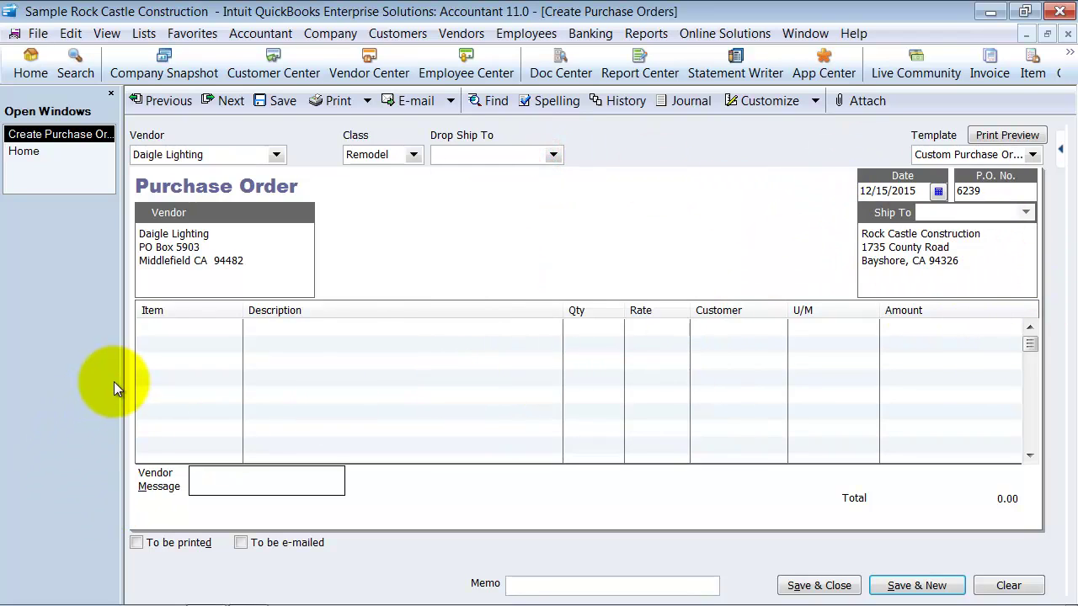
- Order 500 cs of Hardware:Brass hinges at 72.00 on the first line
click(154, 326)
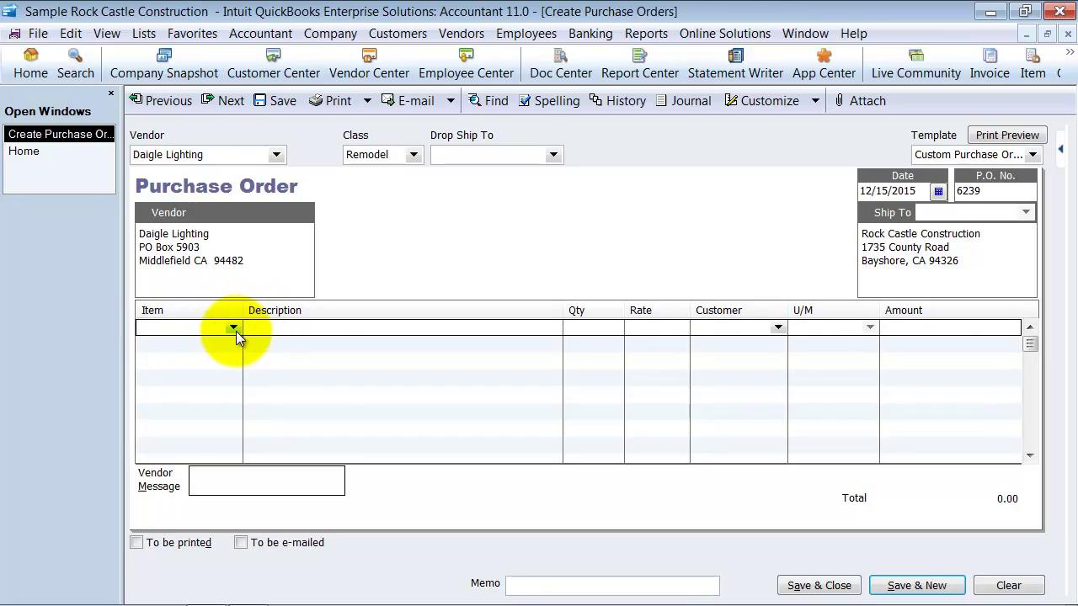
click(234, 328)
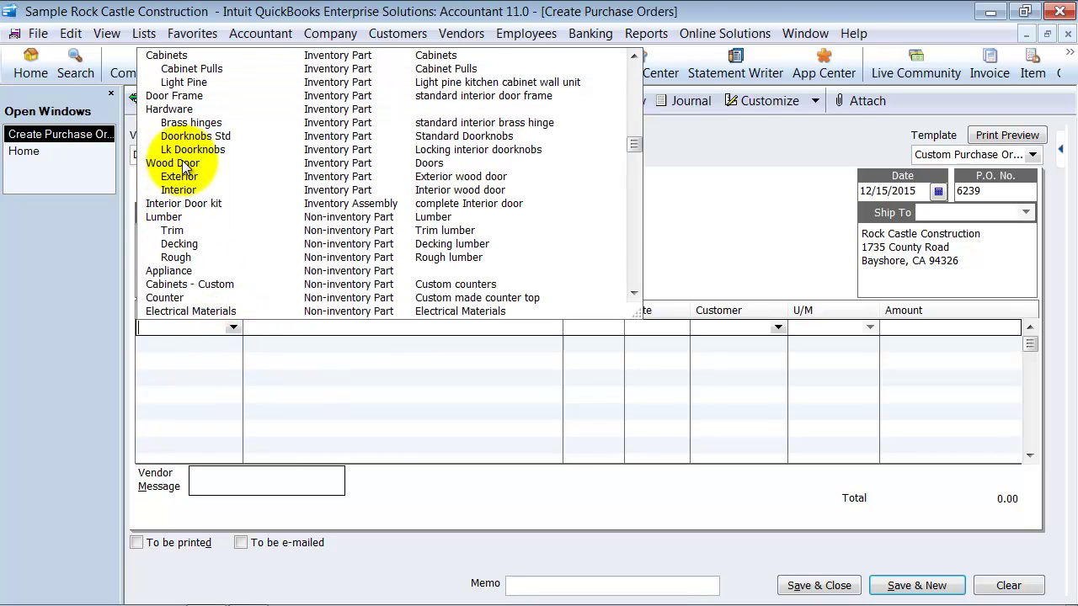
click(181, 122)
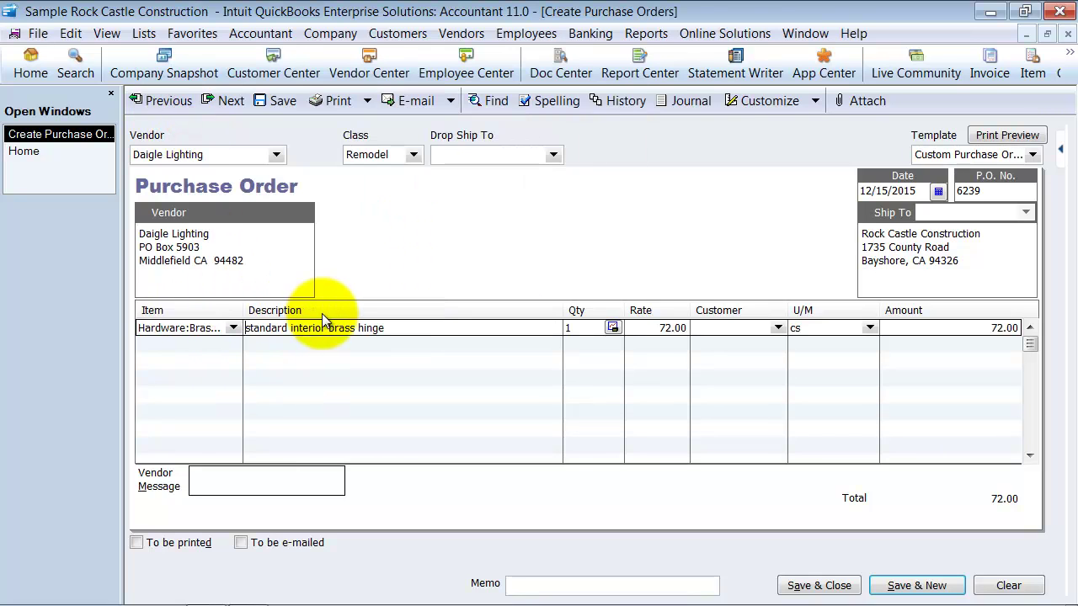
text(500 cs)
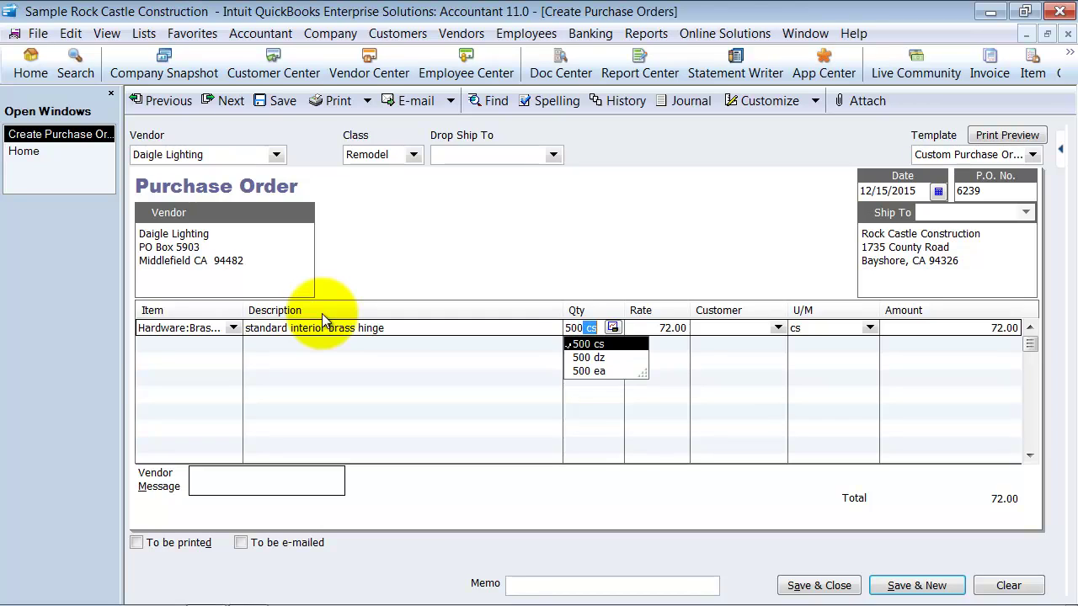
key(Tab)
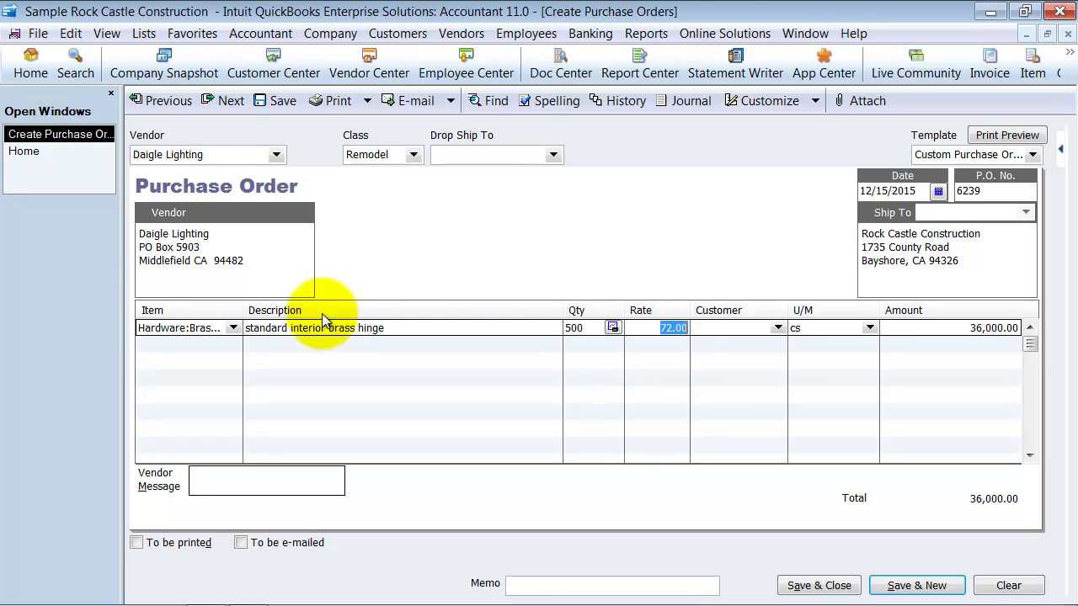
click(612, 328)
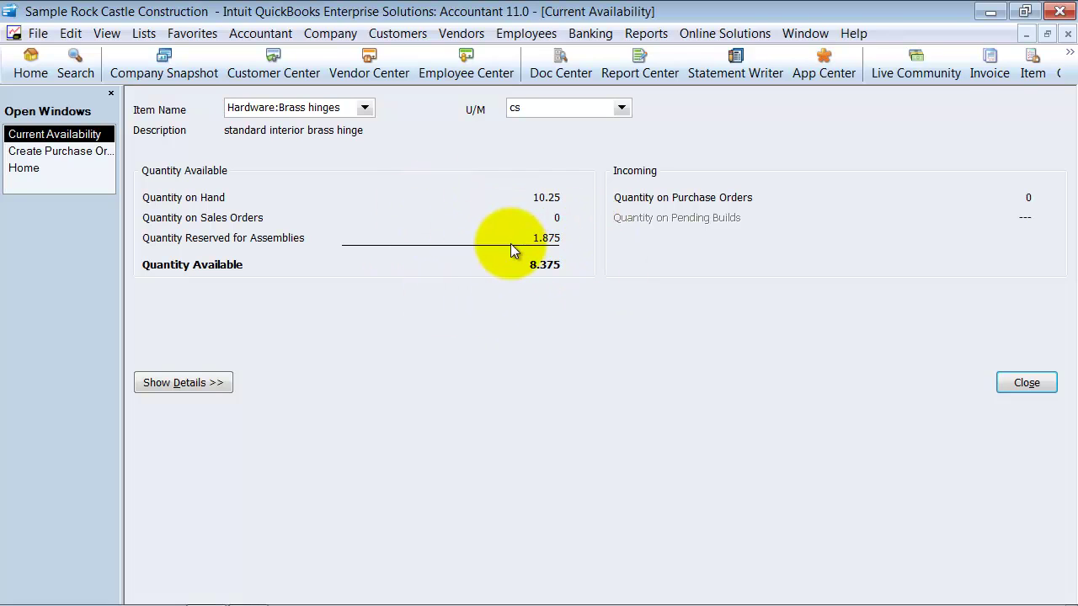
click(177, 382)
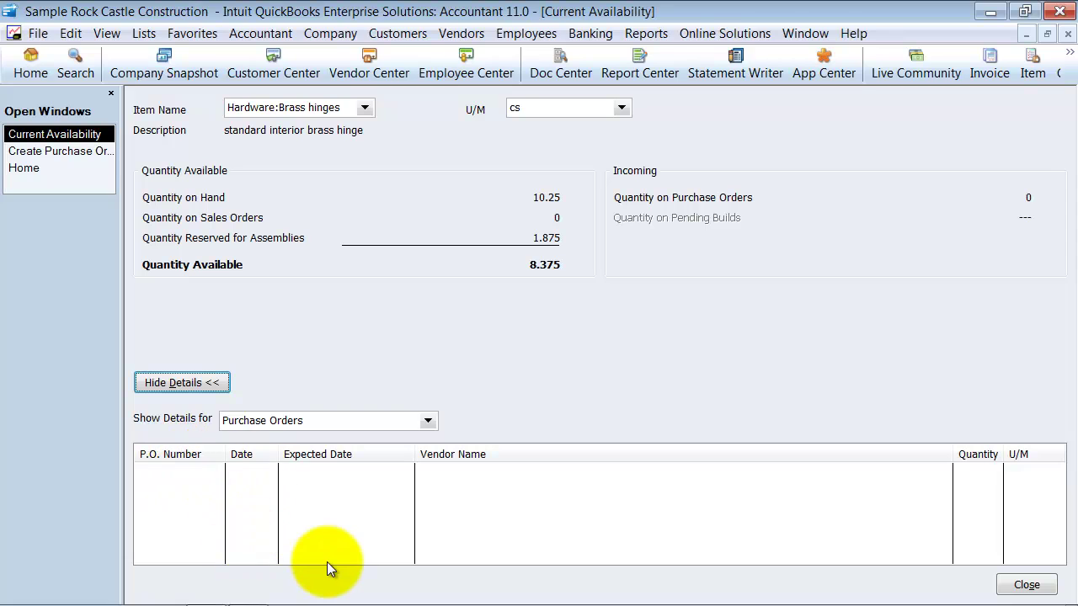
click(428, 428)
click(252, 437)
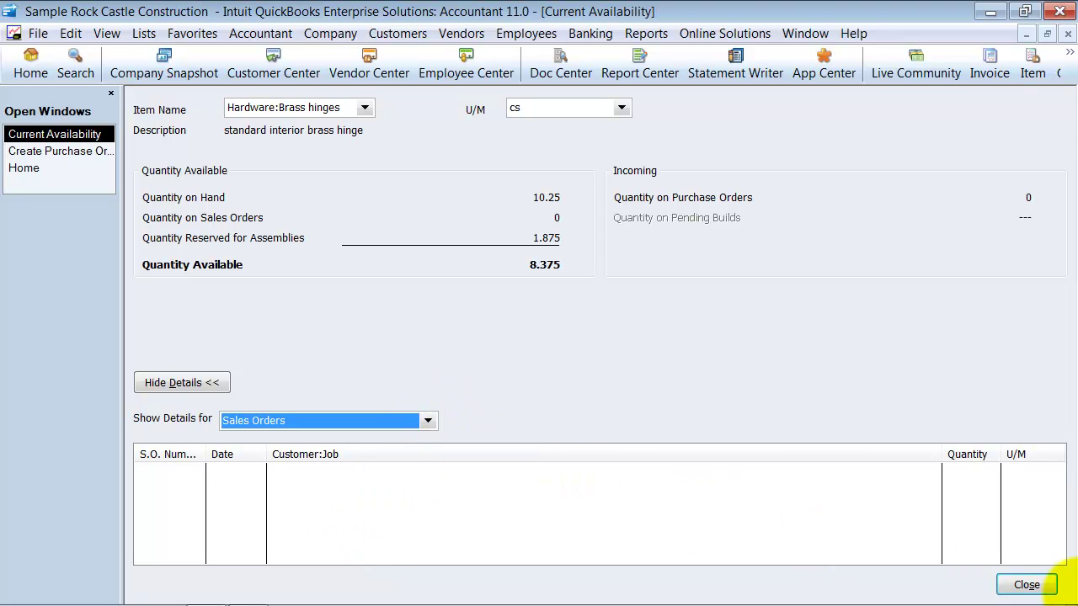
click(1027, 589)
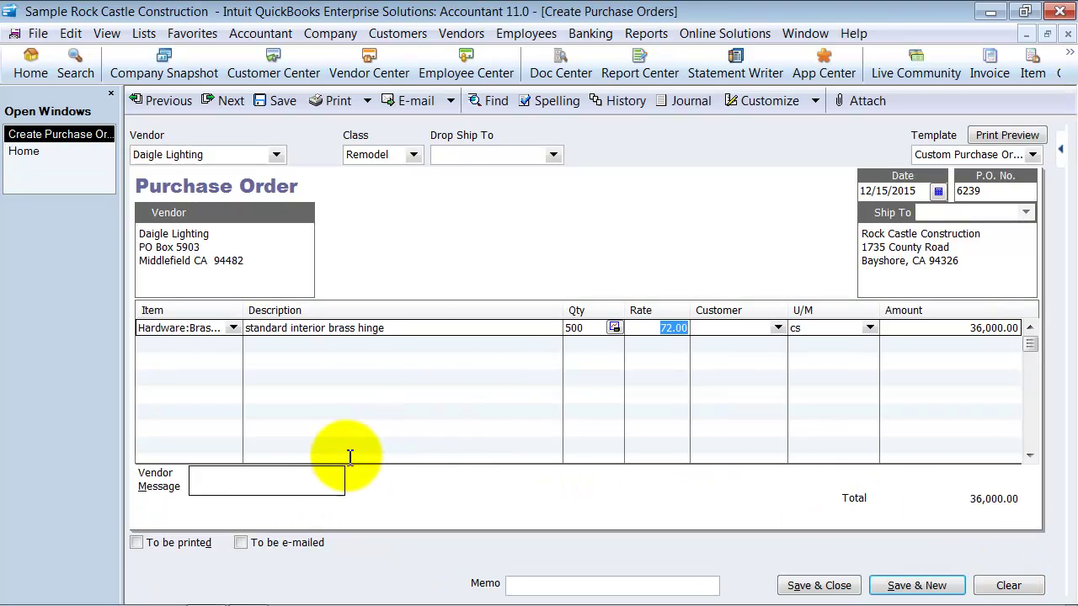
- Cut the hinge quantity to 50 cs, convert it to 1,200 ea at 3.00, and widen Rate
click(589, 328)
key(BackSpace)
key(Tab)
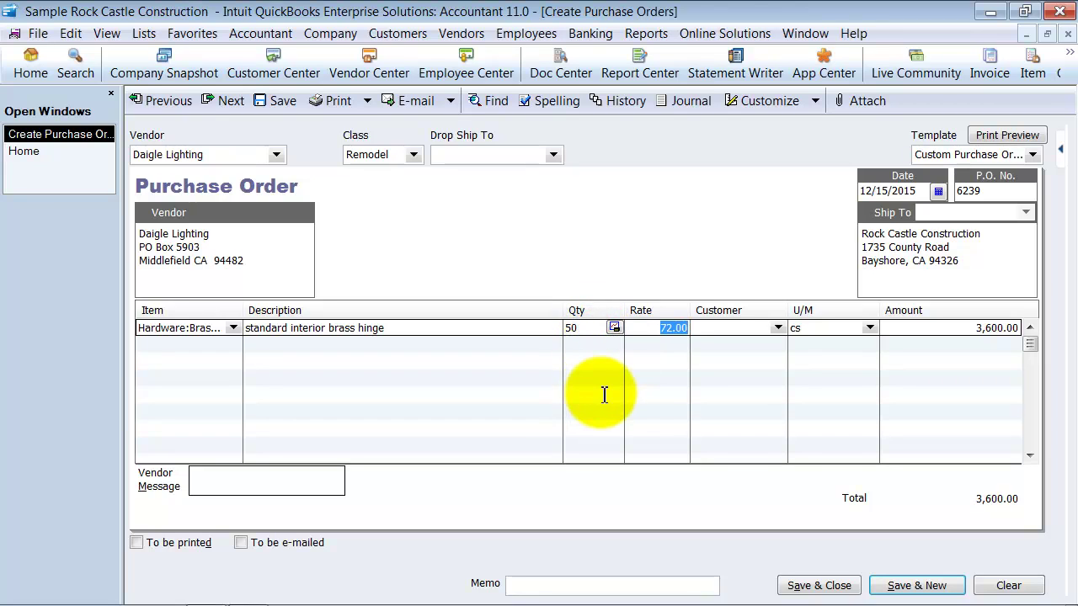
click(589, 328)
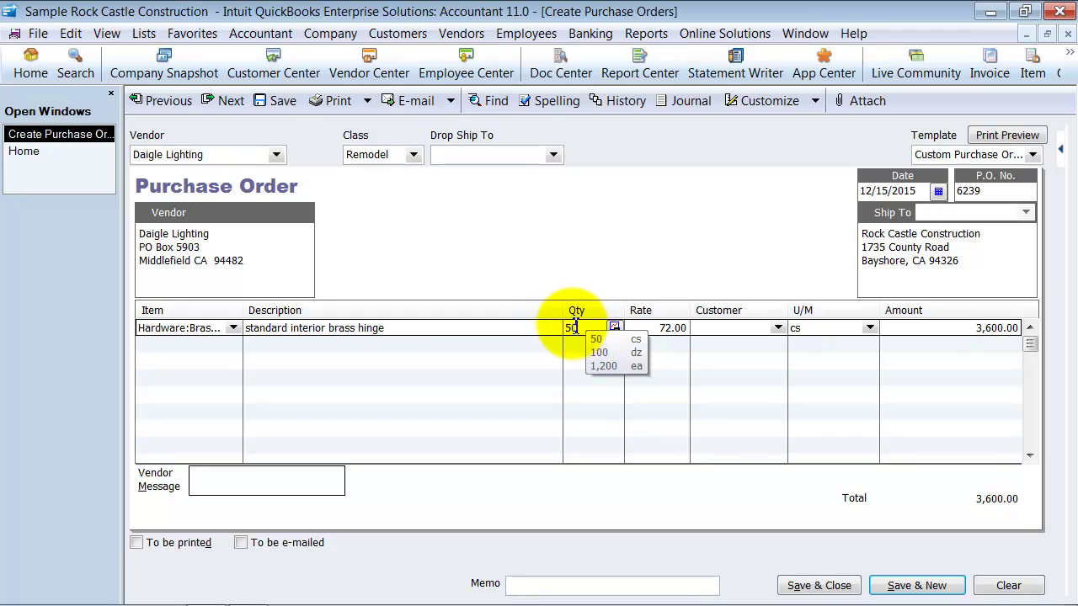
click(869, 328)
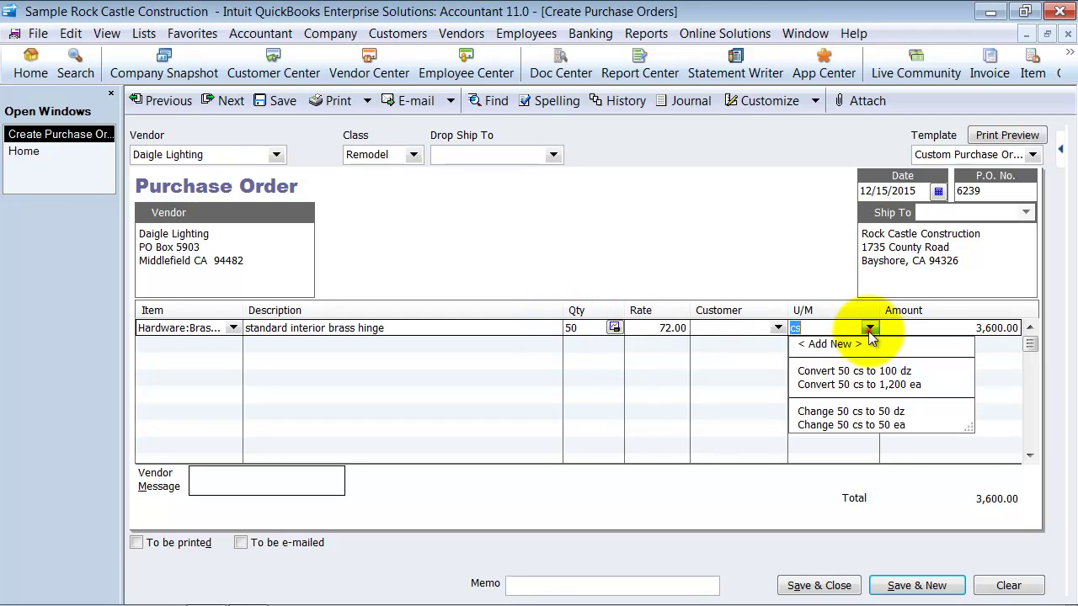
click(845, 384)
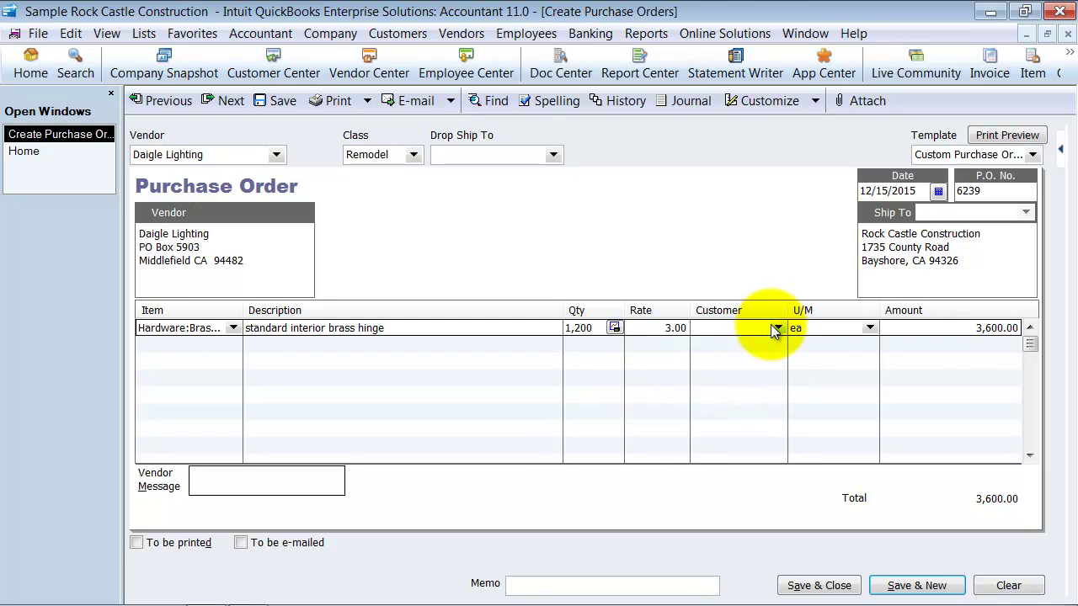
drag(691, 310, 717, 305)
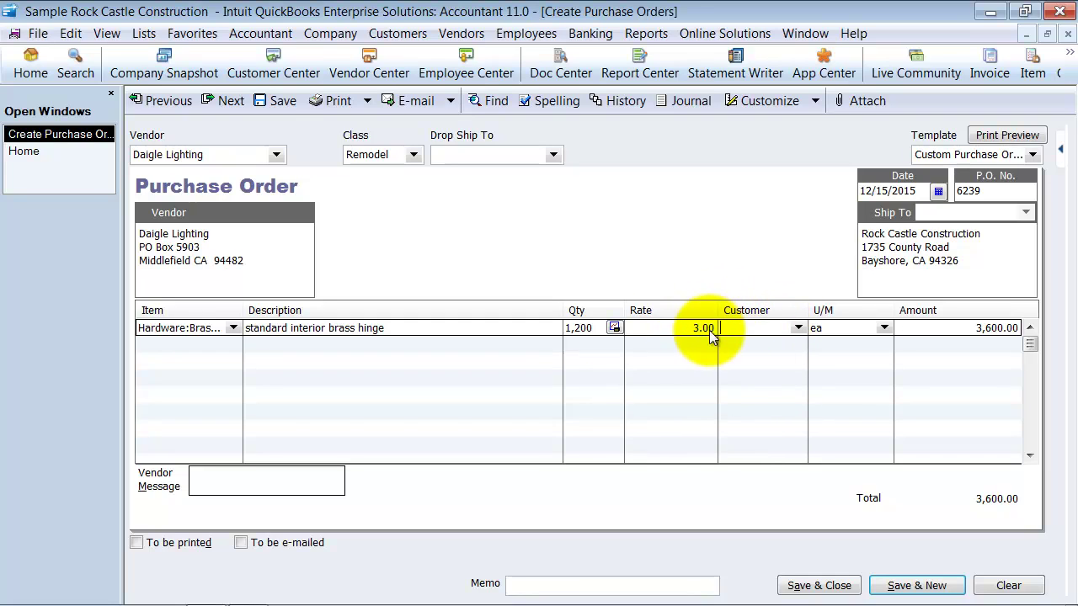
- Add Hardware:Doorknobs Std on line 2, quantity 100 at 15.00 for 1,500.00
click(234, 346)
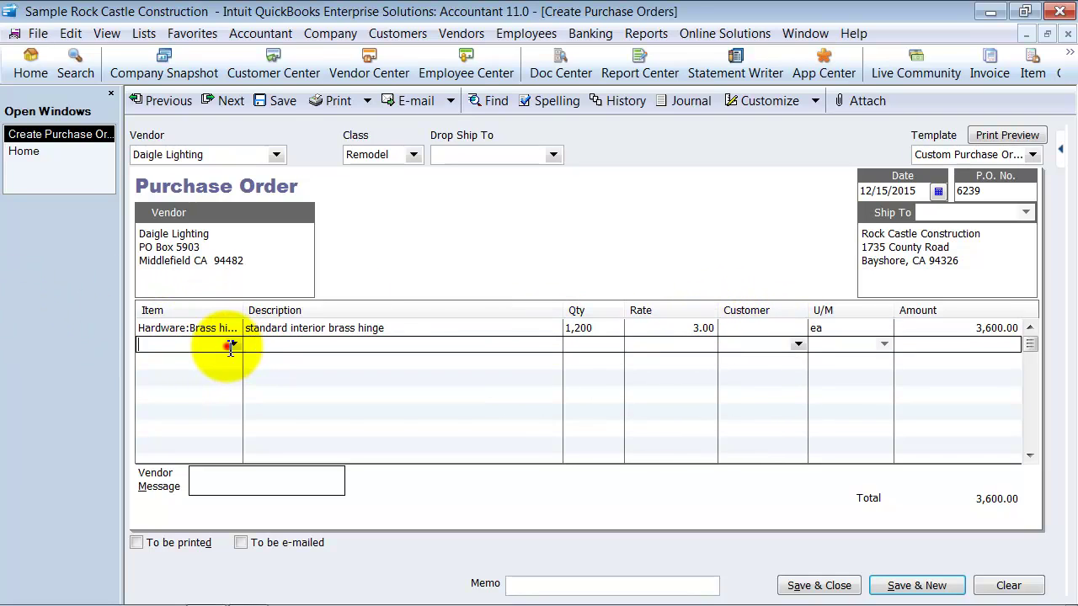
text(Hardware)
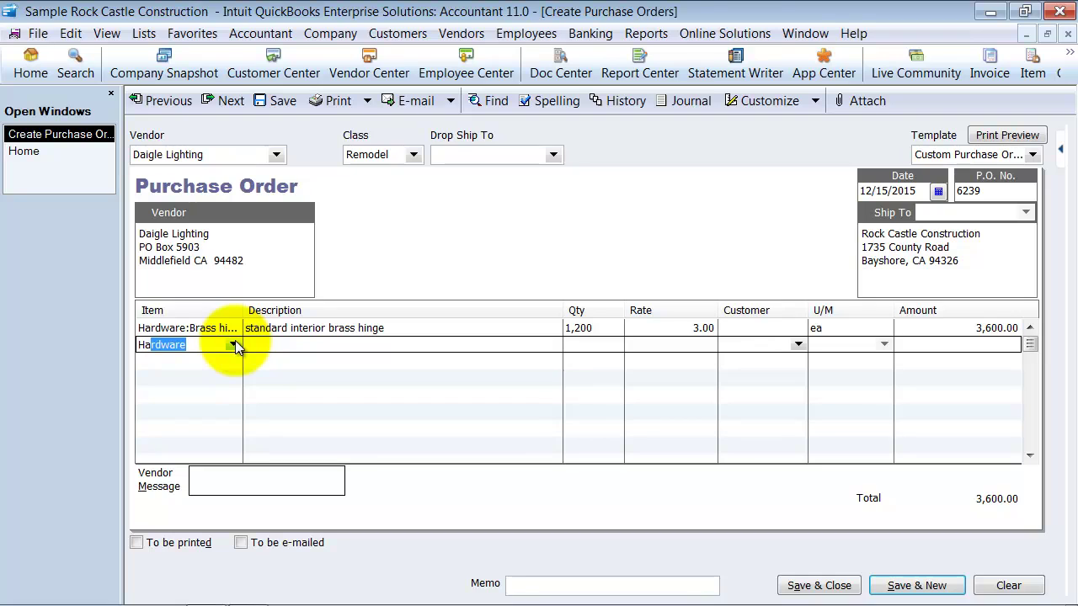
click(234, 345)
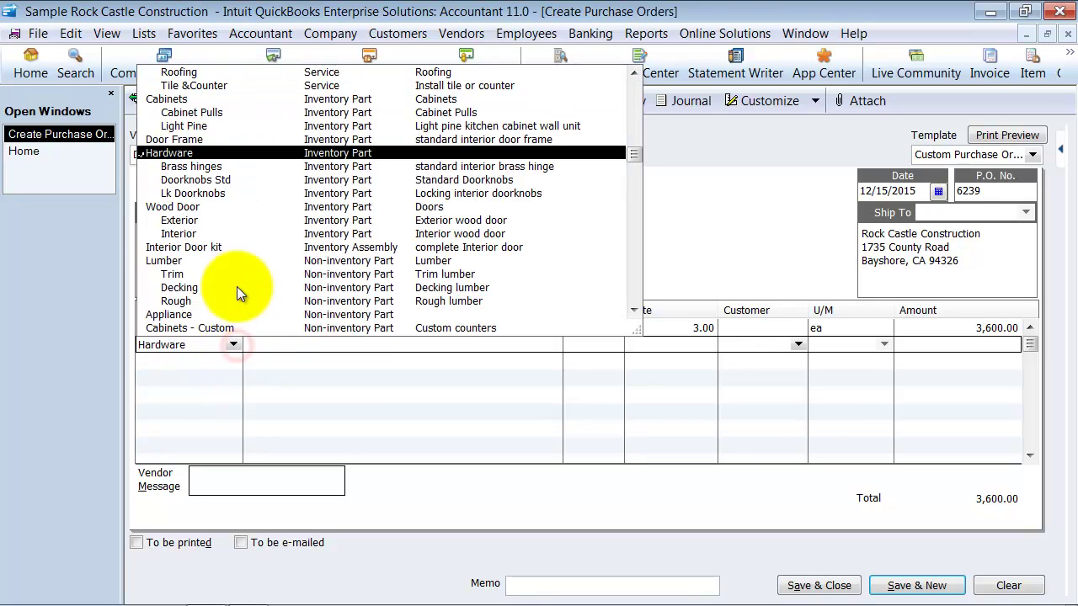
click(210, 183)
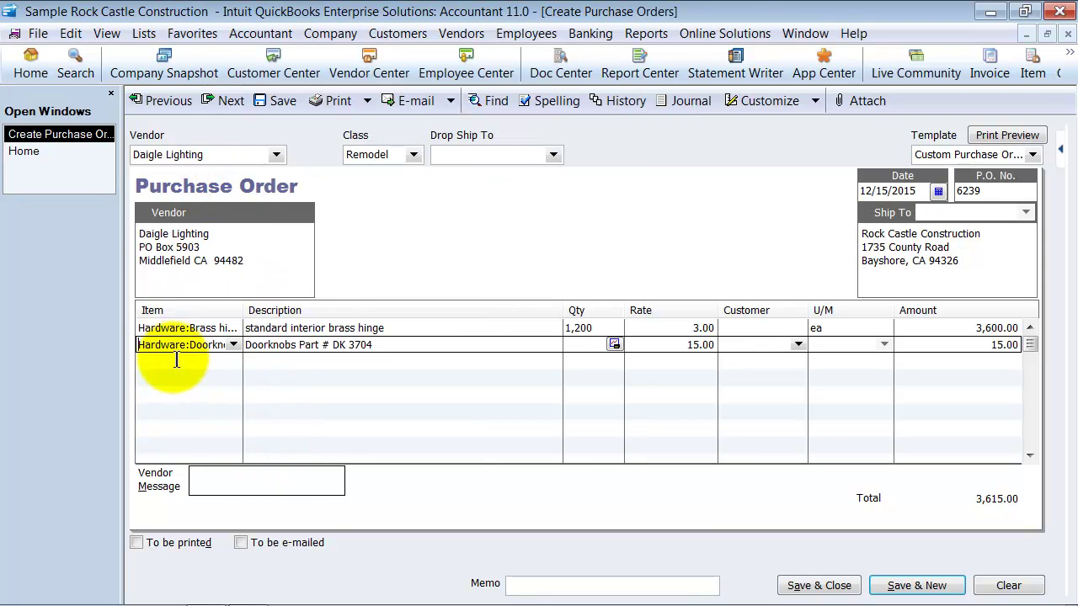
click(252, 351)
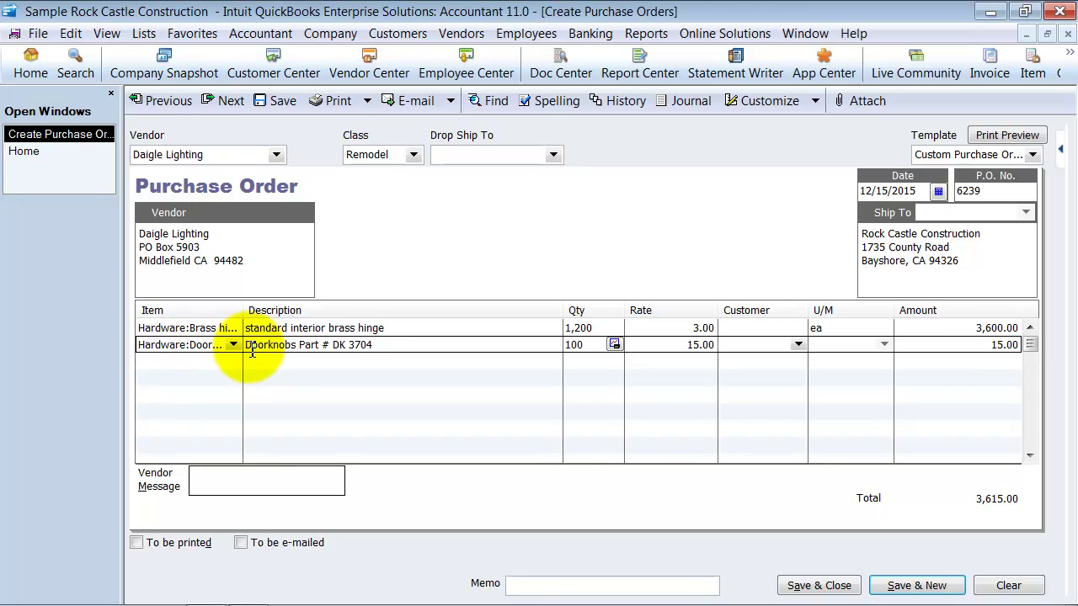
key(Tab)
key(Tab)
key(Tab)
key(Tab)
key(Tab)
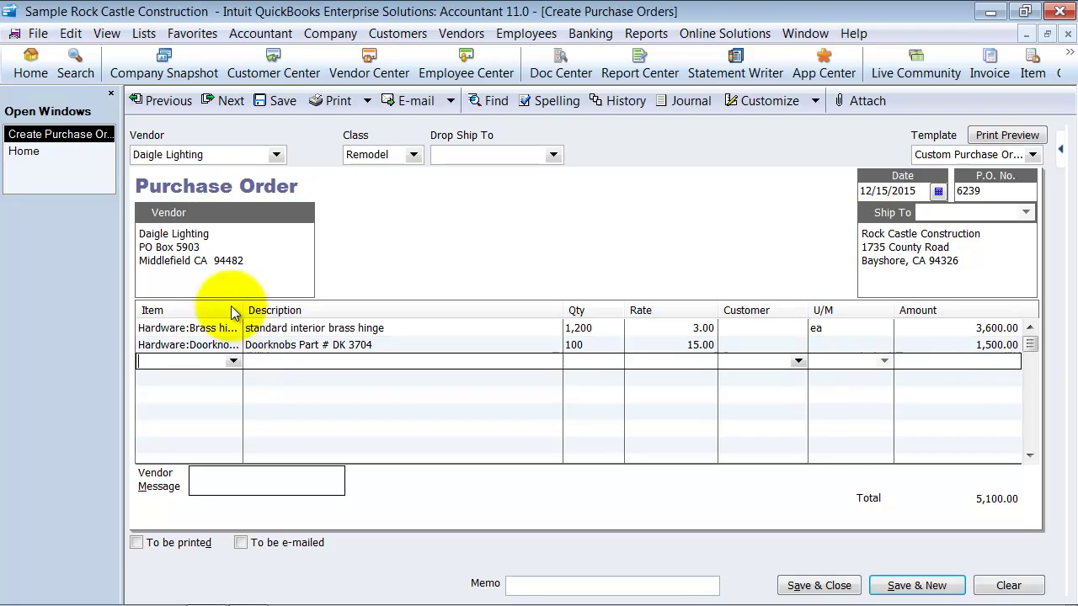
- Add a Cabinet Pulls line for 50 ea at 3.00
click(234, 361)
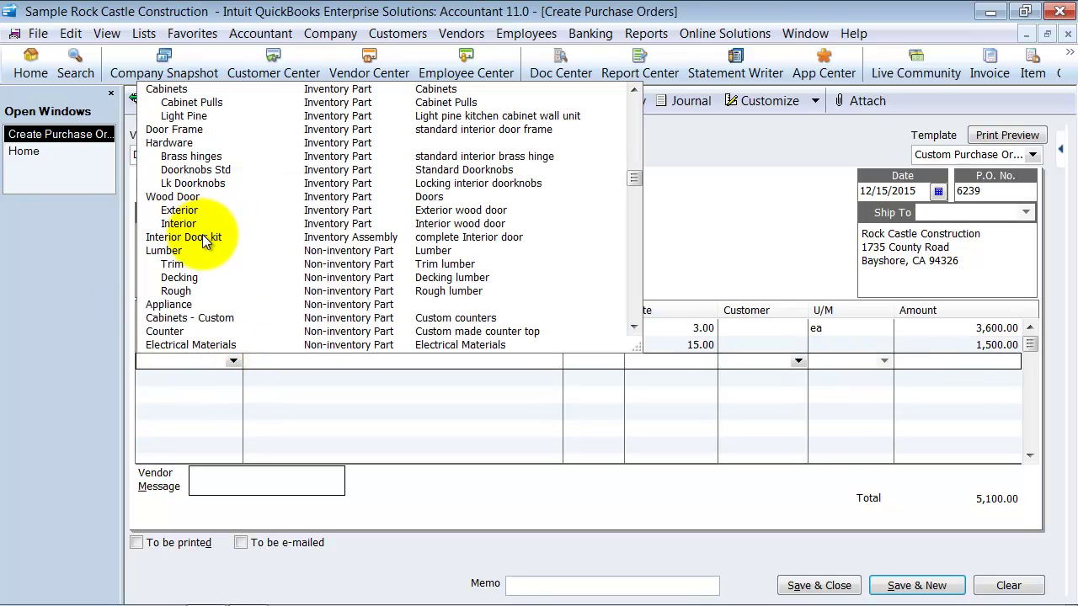
click(192, 102)
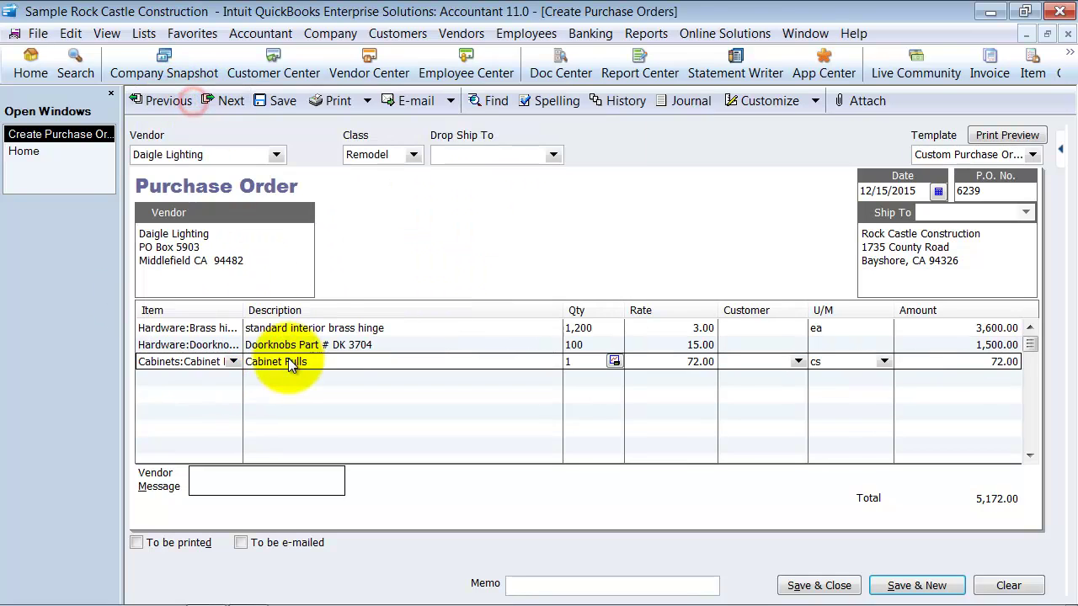
key(Tab)
key(Tab)
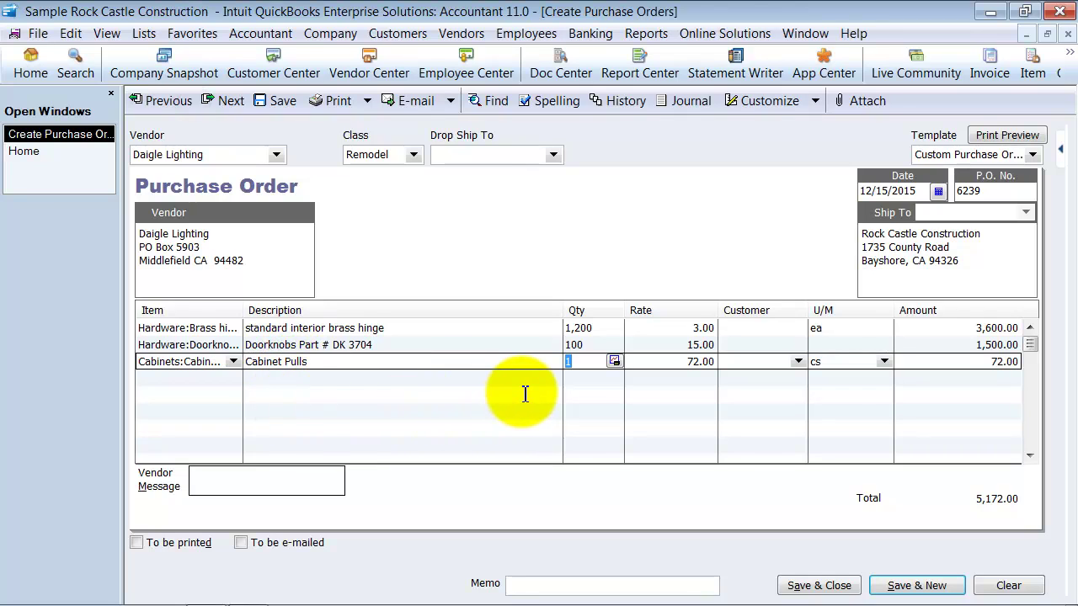
text(50 cs)
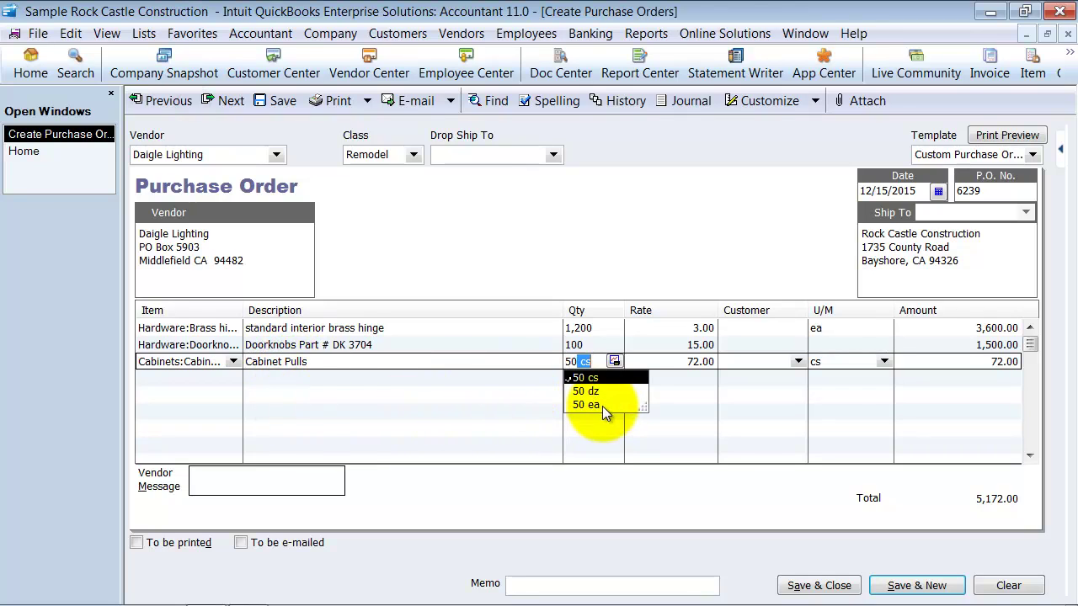
click(589, 405)
key(Tab)
key(Tab)
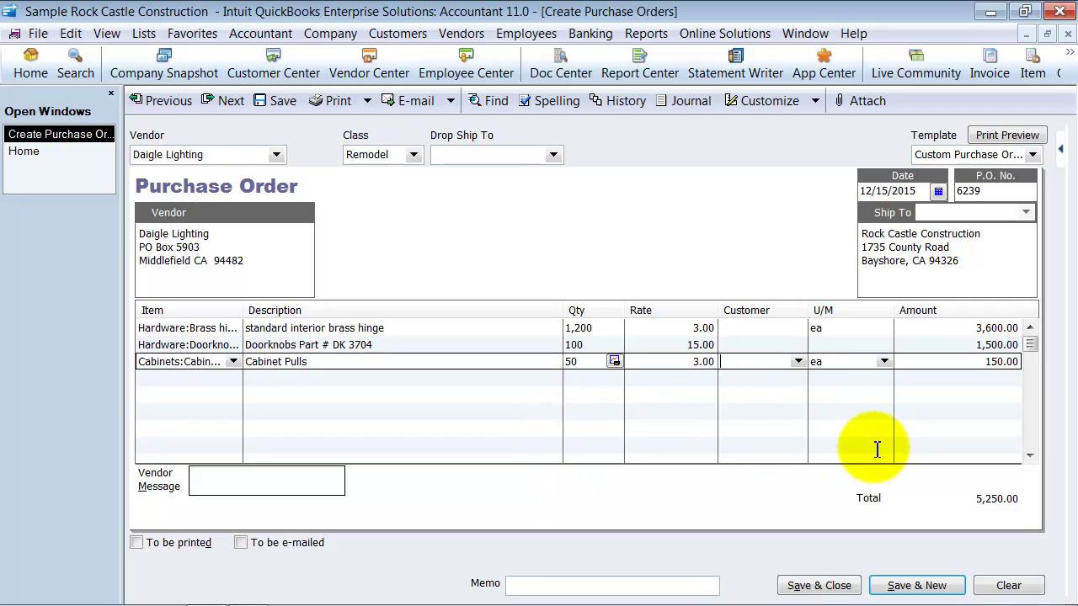
key(Tab)
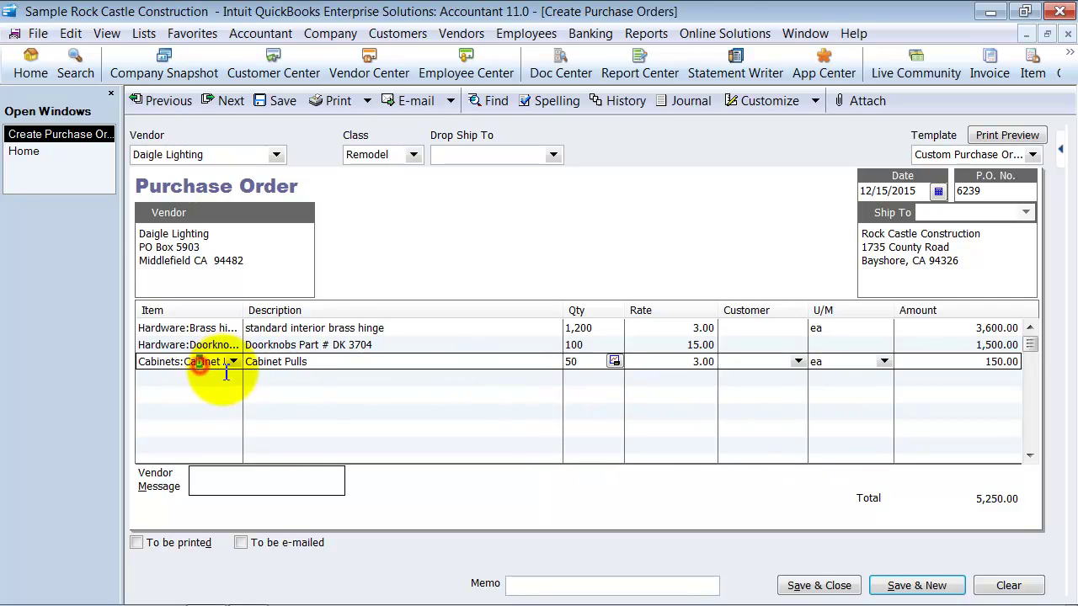
- Add a Door Frame line for 10 at 12.00
click(195, 376)
click(234, 378)
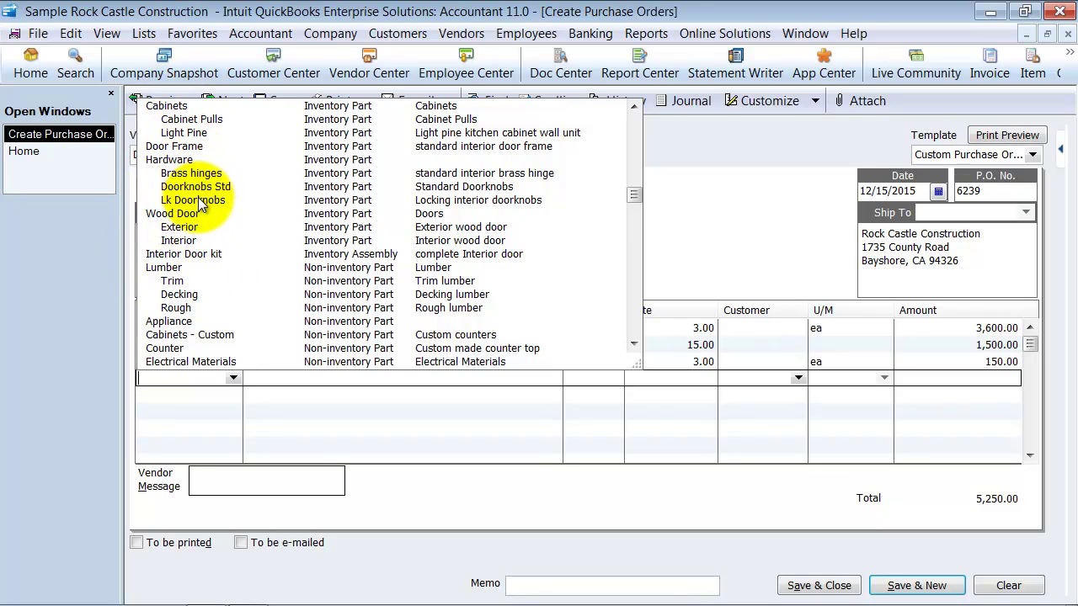
scroll(202, 200, up, 2)
scroll(228, 139, up, 1)
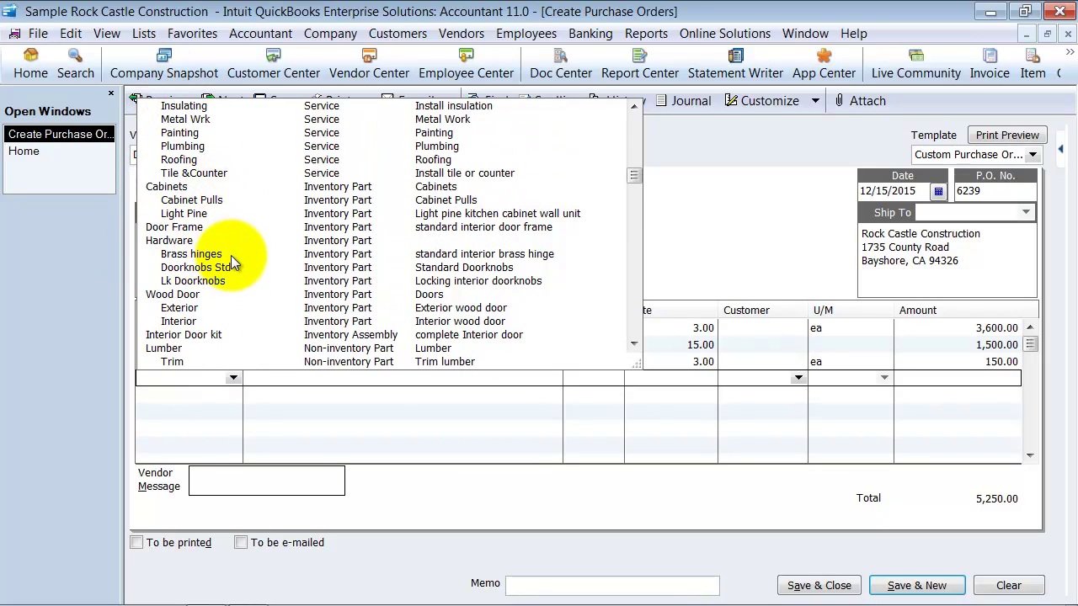
click(173, 228)
click(172, 228)
text(10)
key(Tab)
key(Tab)
key(Tab)
key(Tab)
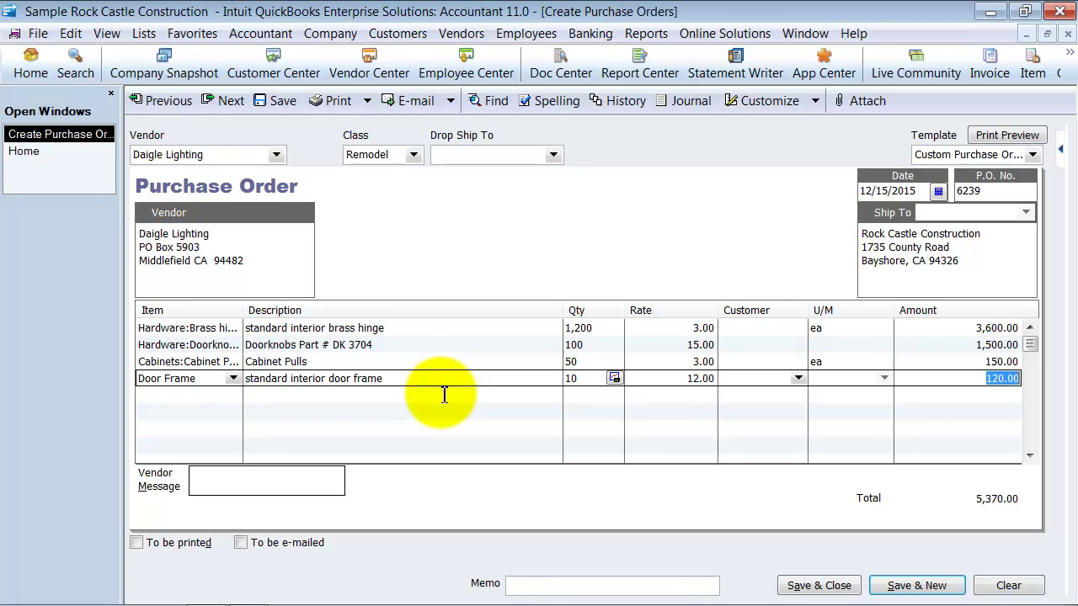
- Look over the order's Print and E-mail options without using either
click(367, 101)
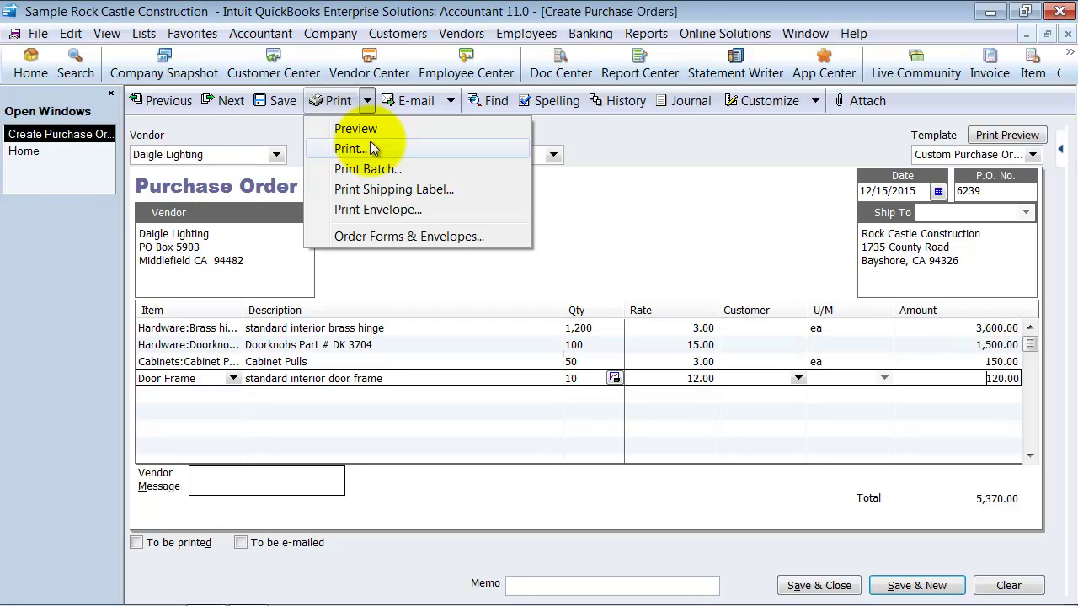
click(451, 101)
click(451, 100)
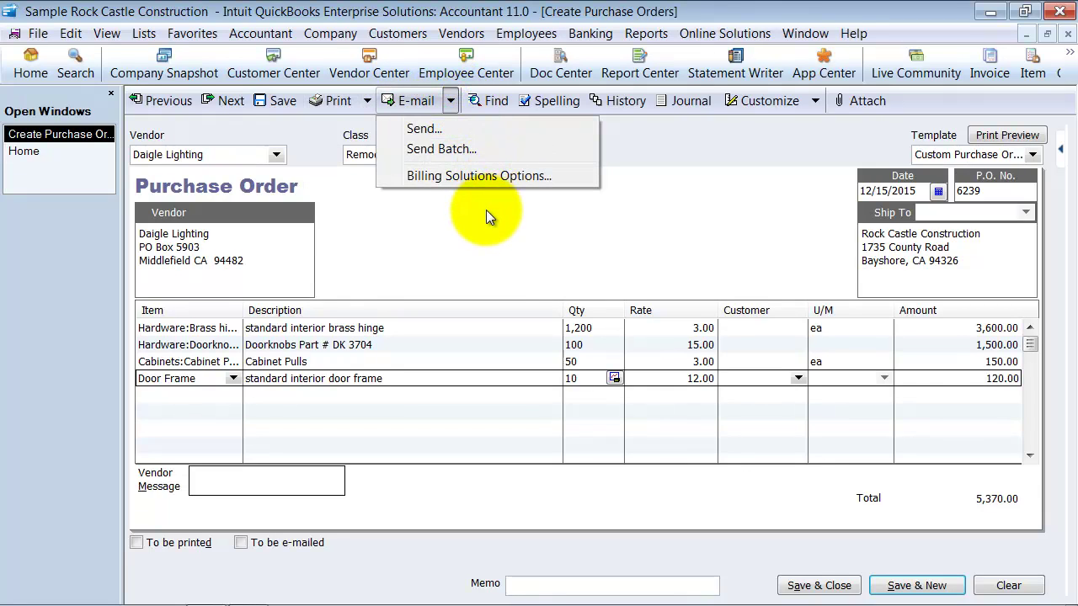
click(511, 213)
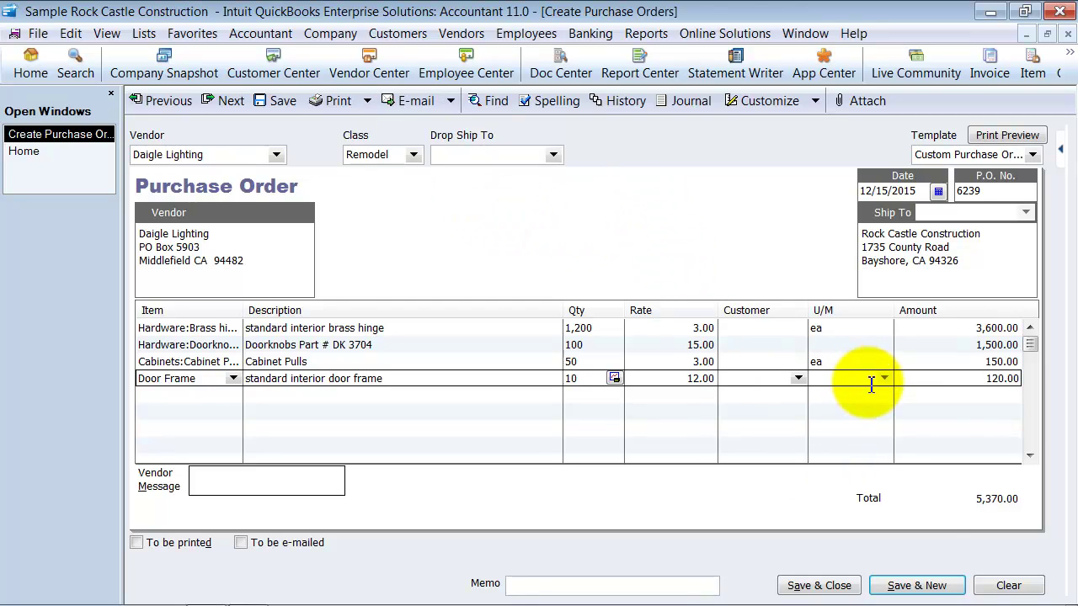
- Save and close PO 6239, dismissing the spelling check, then show the Receive Inventory choices
click(838, 589)
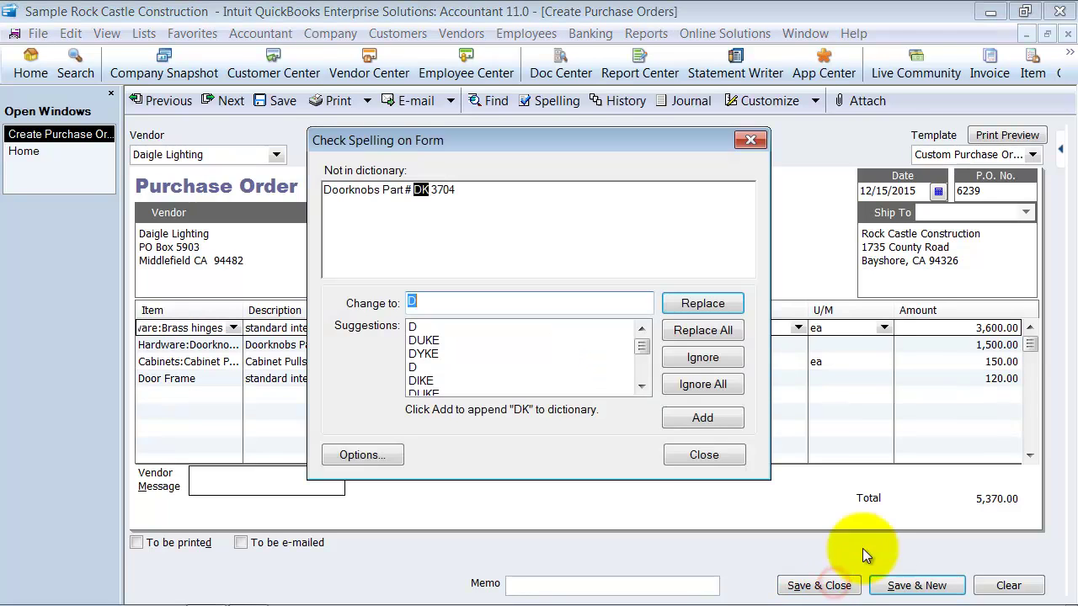
click(724, 457)
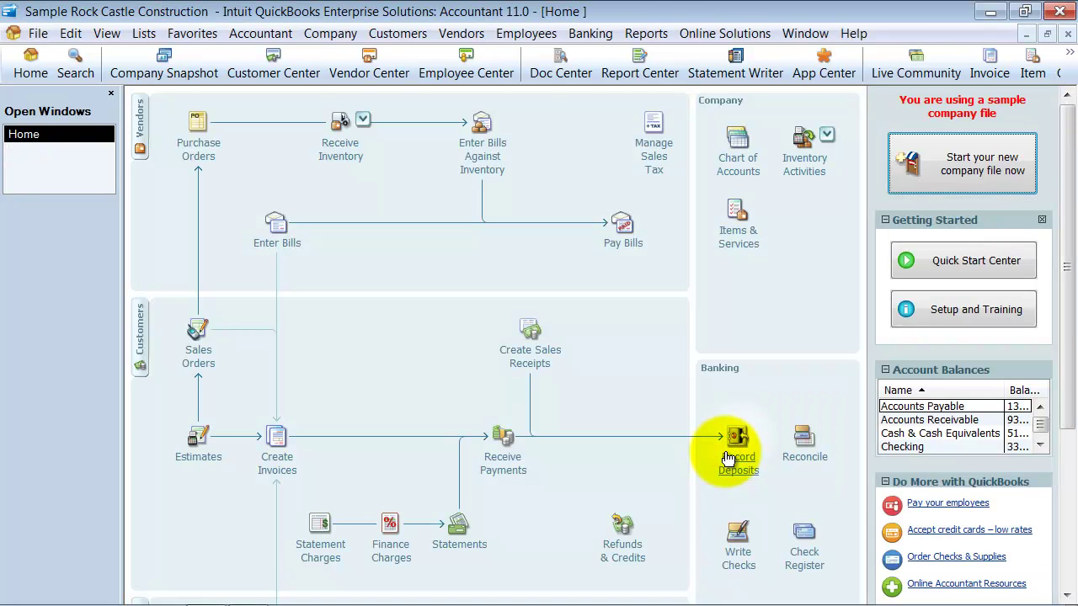
click(363, 119)
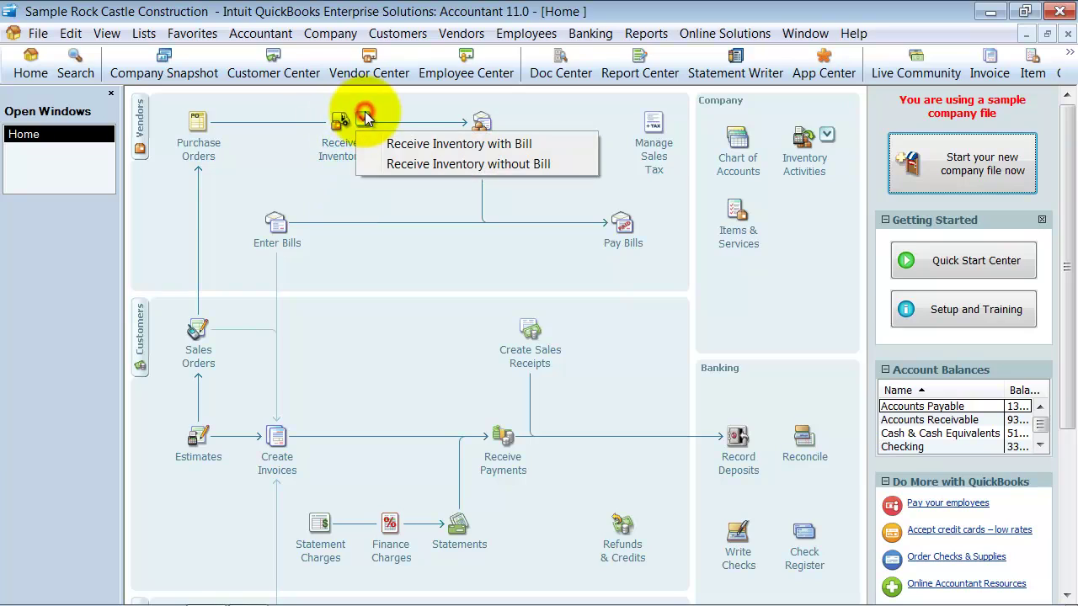
- Receive inventory without a bill from Daigle Lighting, pulling in open PO 6239
click(403, 166)
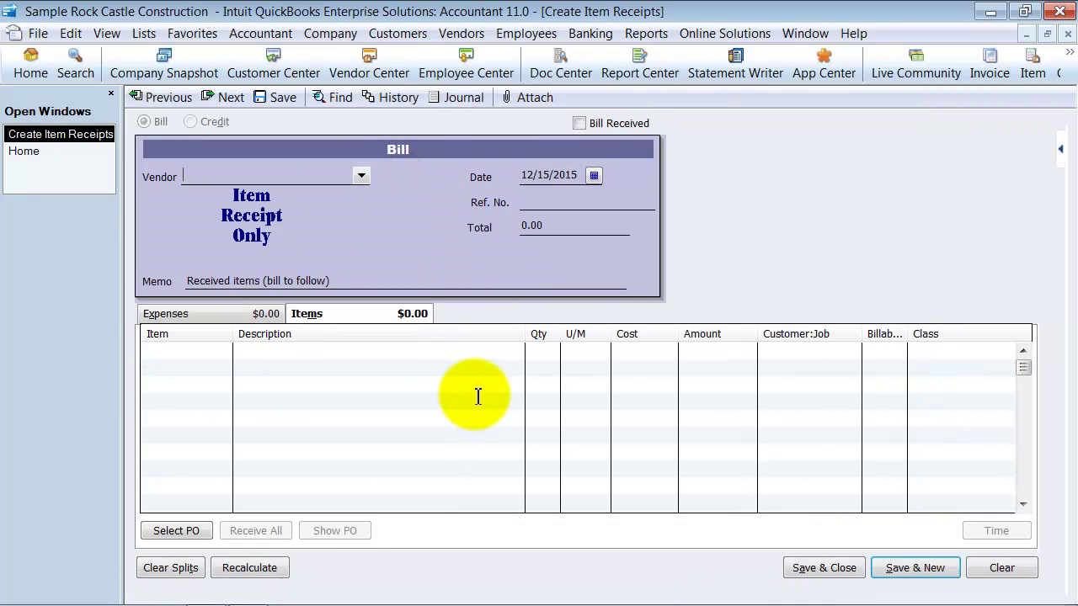
text(Daigle Lighting)
key(Tab)
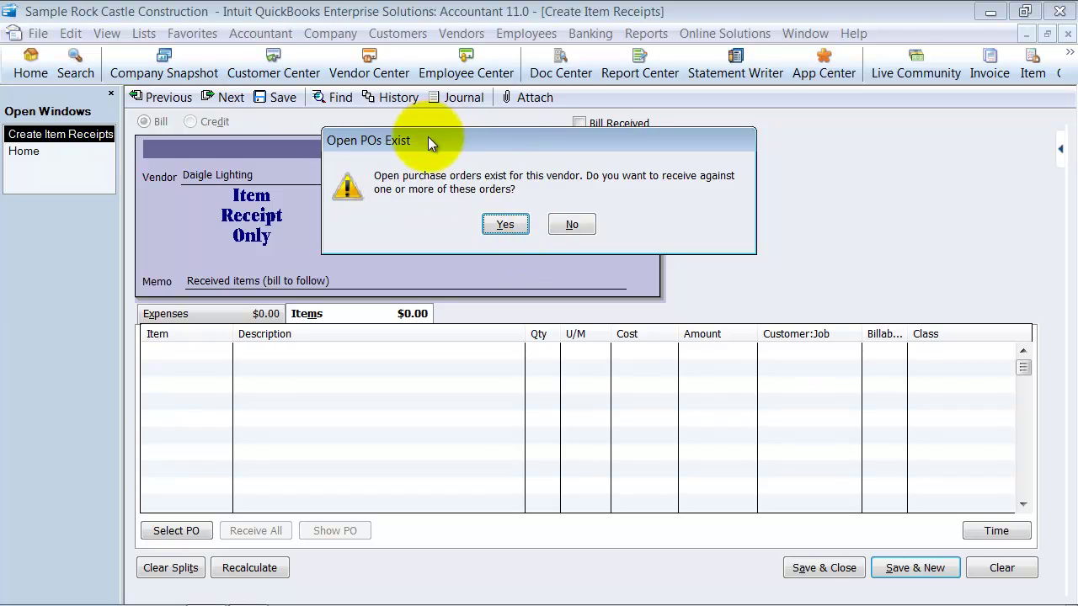
click(495, 231)
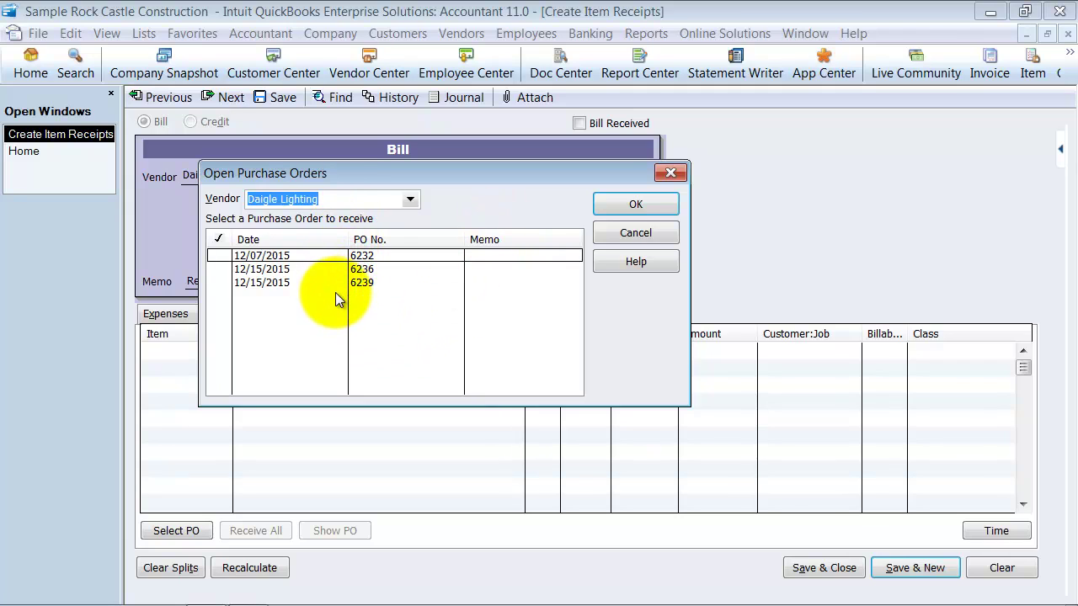
click(221, 283)
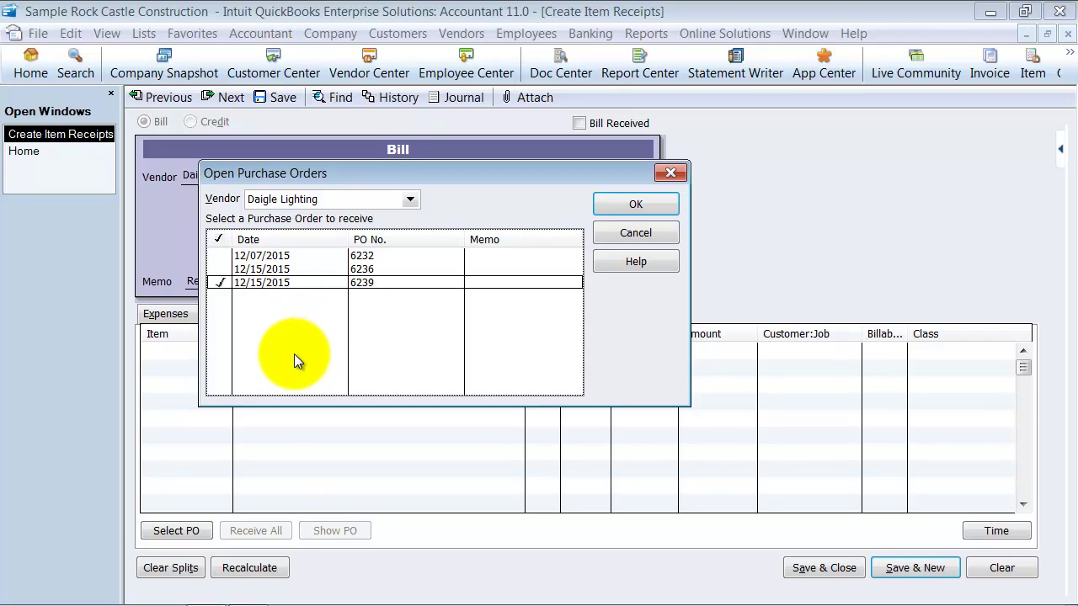
click(634, 206)
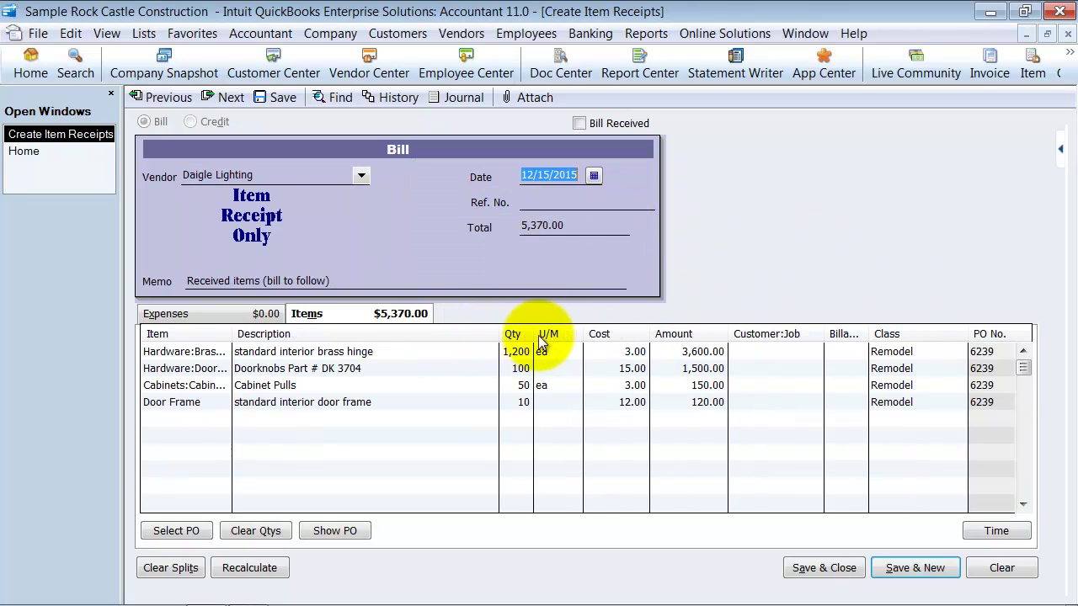
- Enter 1,000 ea brass hinges and 50 doorknobs as received, totalling 4,020.00
drag(533, 333, 576, 326)
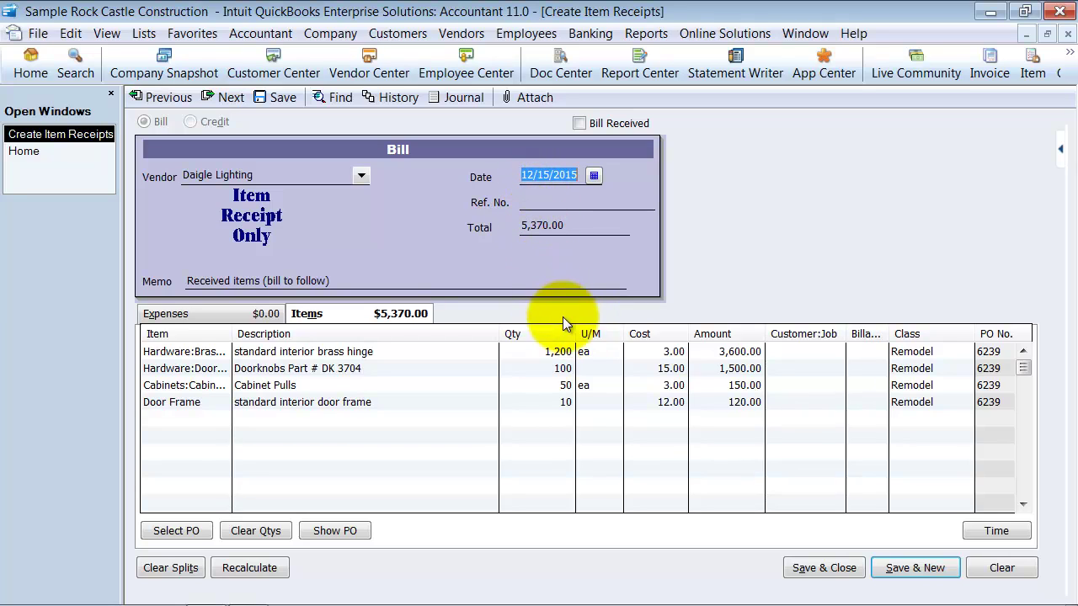
click(563, 352)
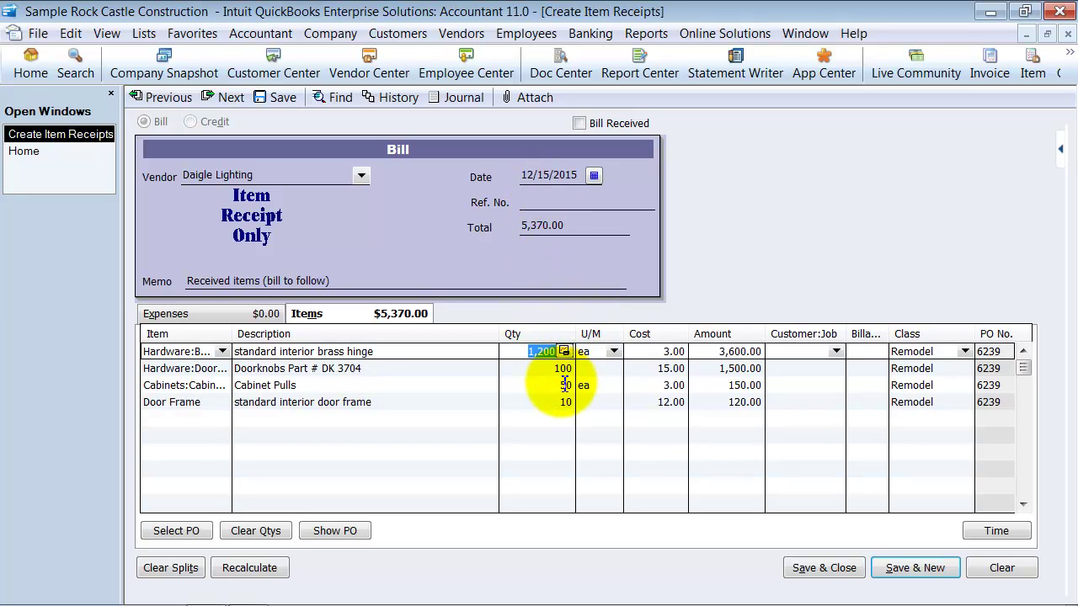
text(1000 ea)
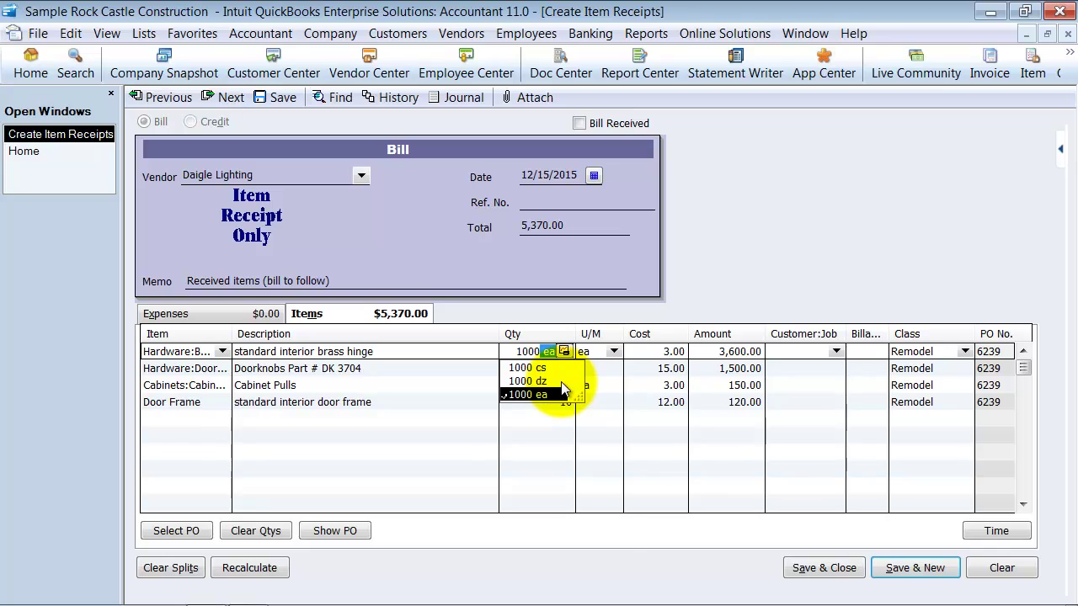
key(Tab)
key(Caps_Lock)
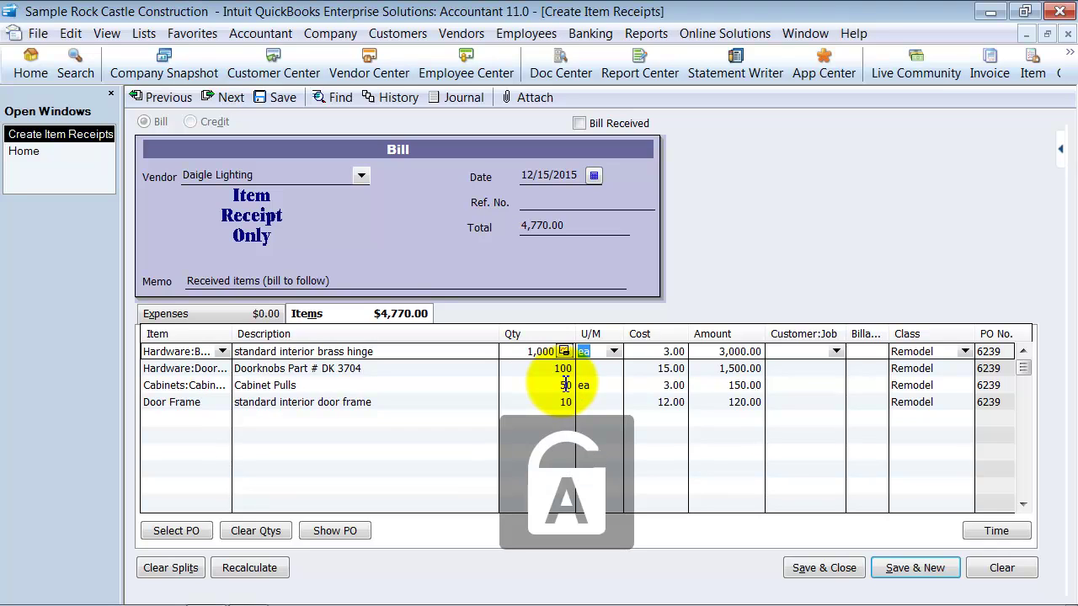
click(560, 367)
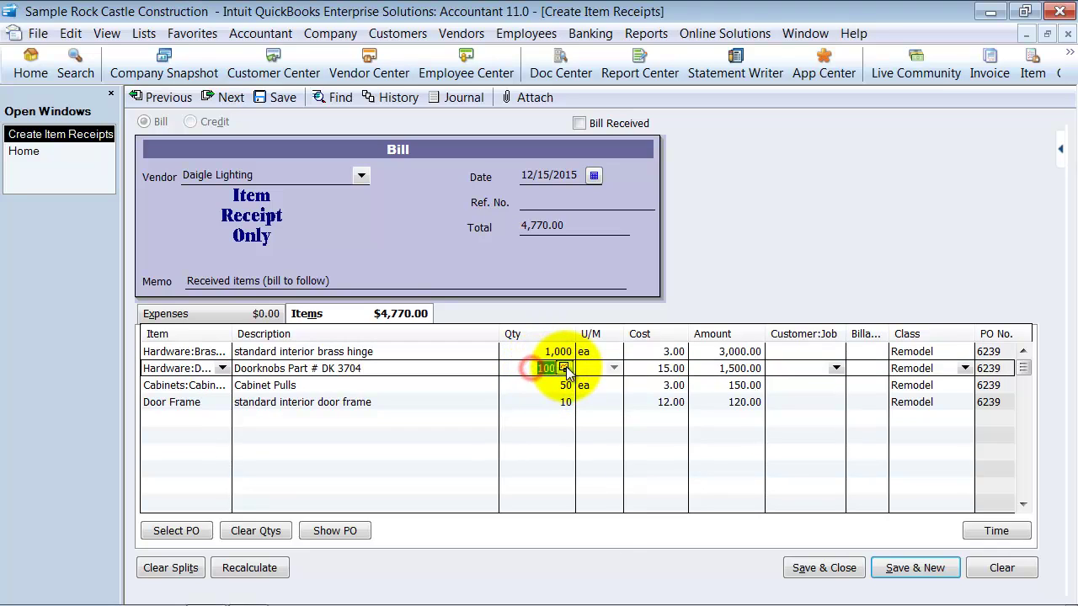
text(50)
key(Down)
key(Down)
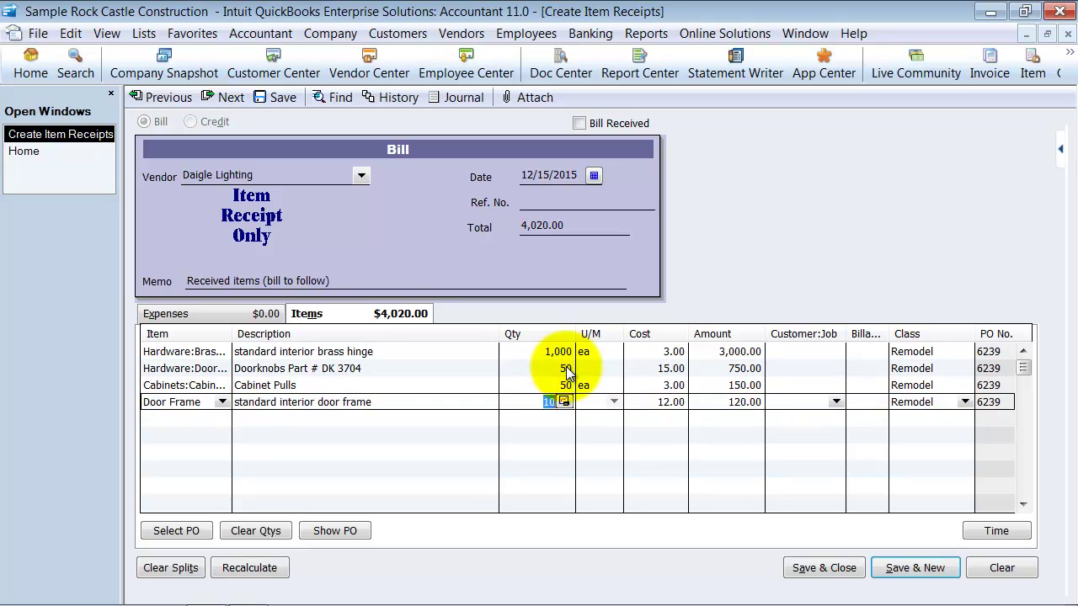
click(674, 351)
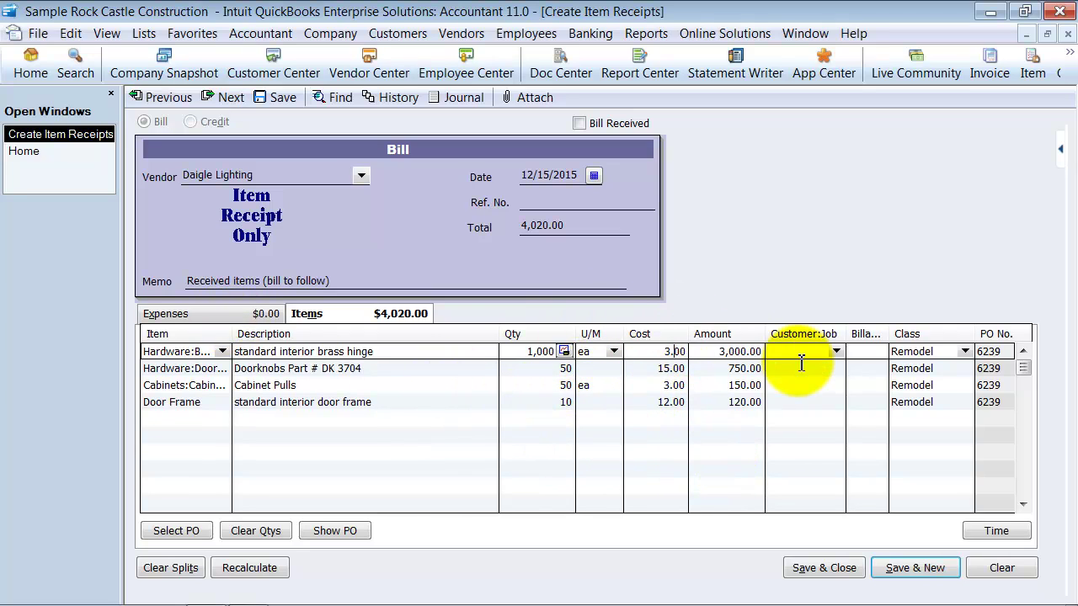
click(713, 351)
drag(713, 348, 768, 347)
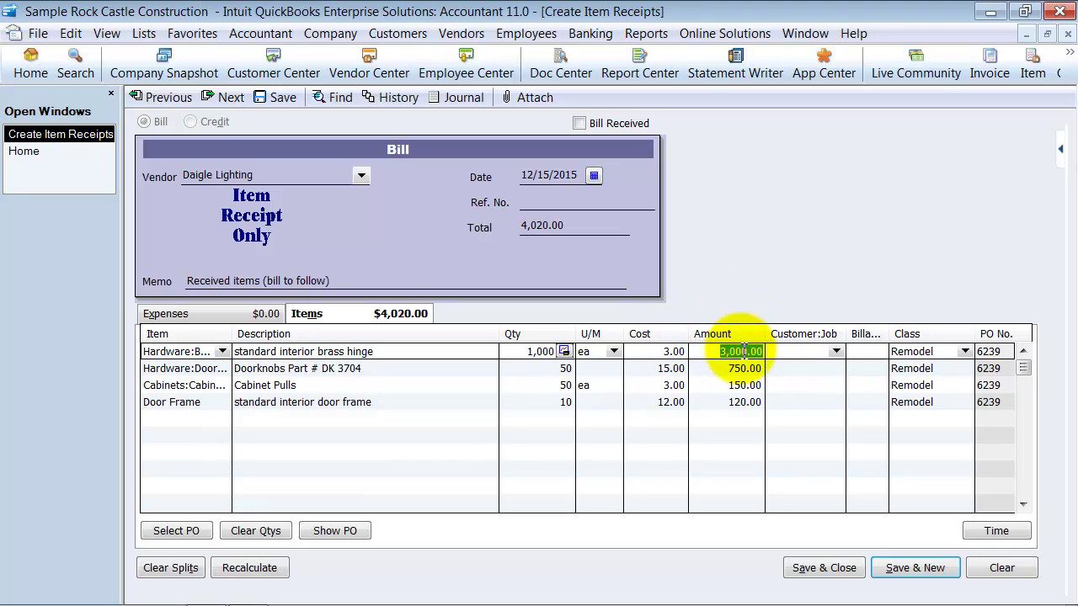
text(3100)
click(669, 351)
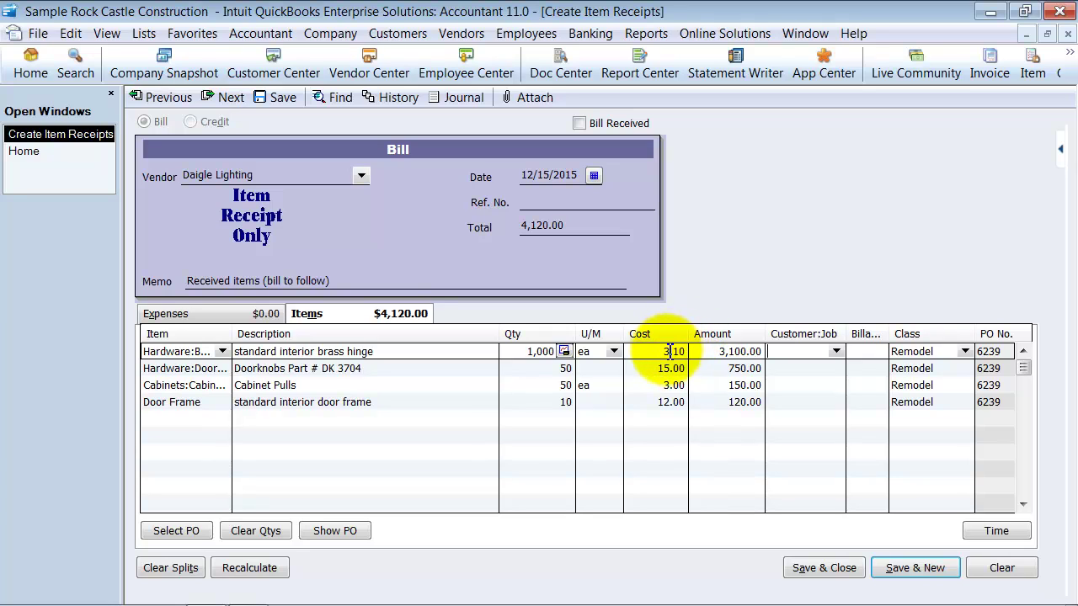
click(713, 351)
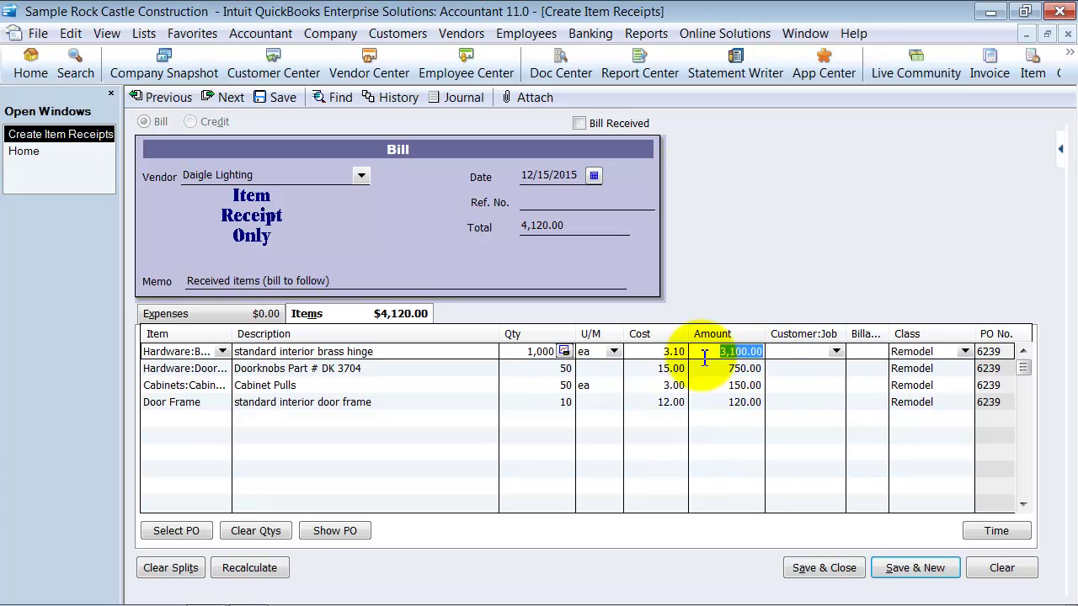
text(300)
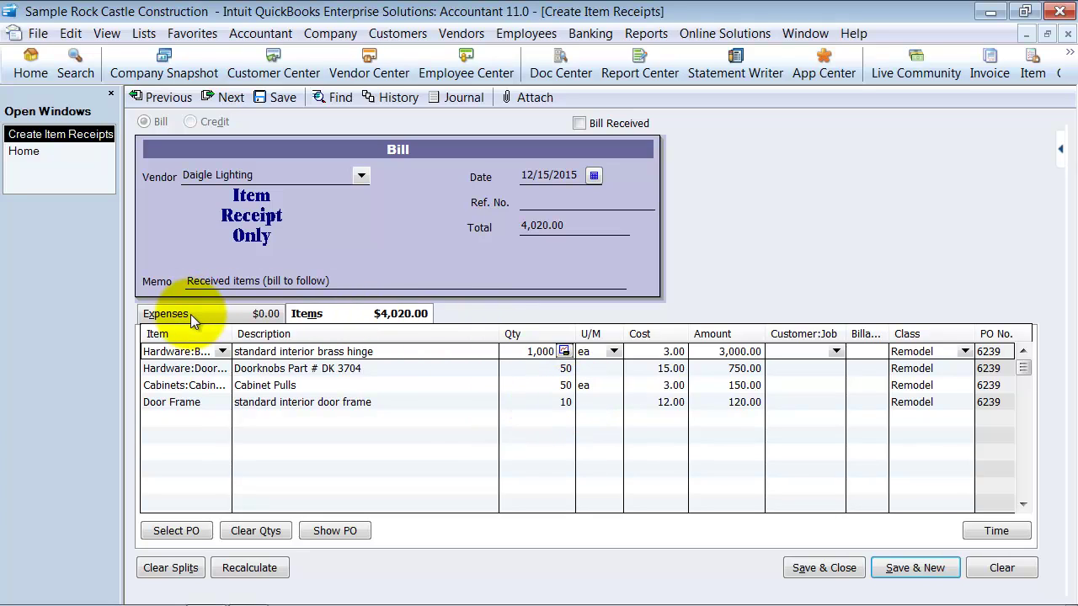
- Add a 45.00 Job Expenses:Freight & Delivery line on the Expenses tab
click(166, 418)
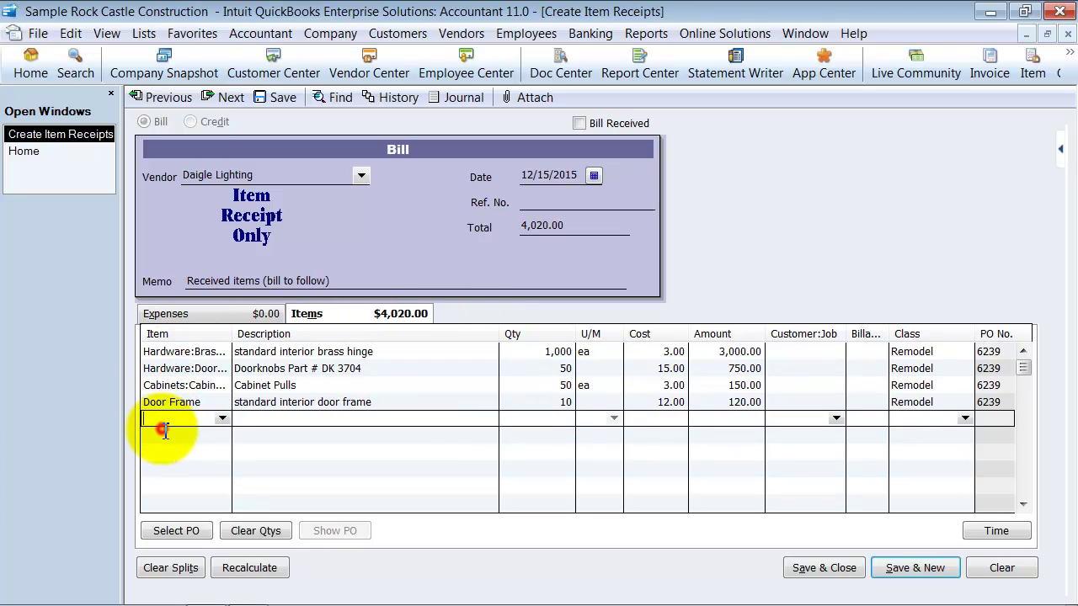
click(213, 315)
text(shi)
click(267, 351)
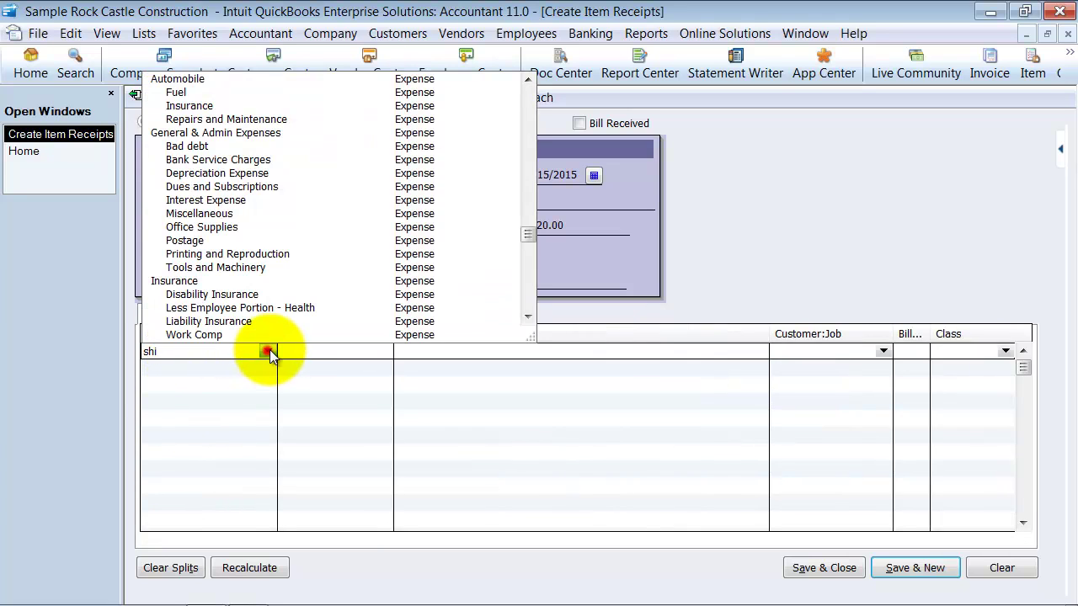
scroll(253, 159, up, 3)
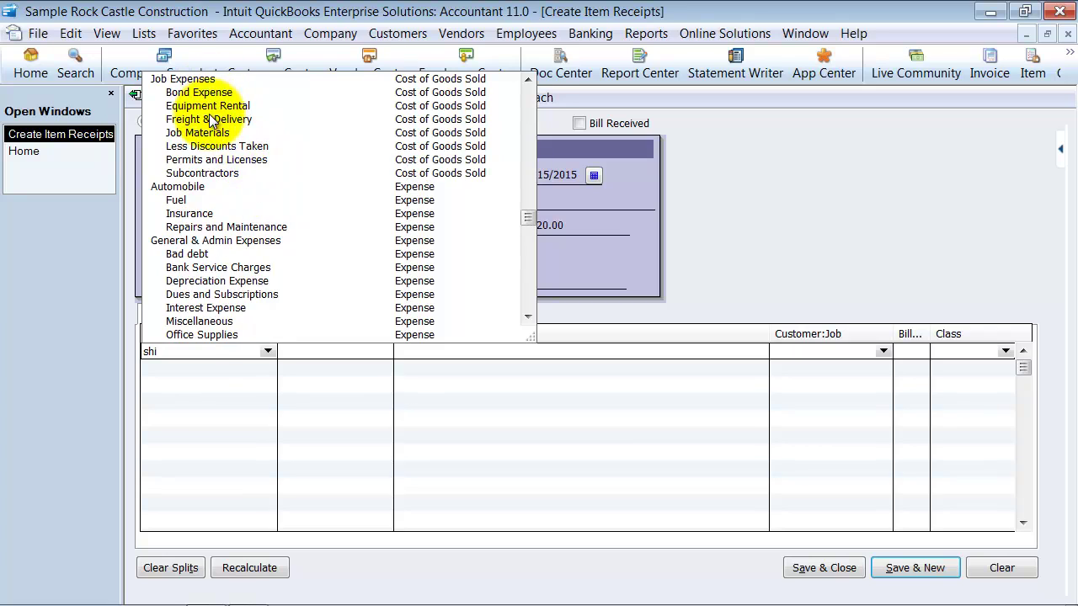
click(210, 119)
text(45)
key(Tab)
- Assign the freight line to the Remodel class and recheck the item lines
click(370, 314)
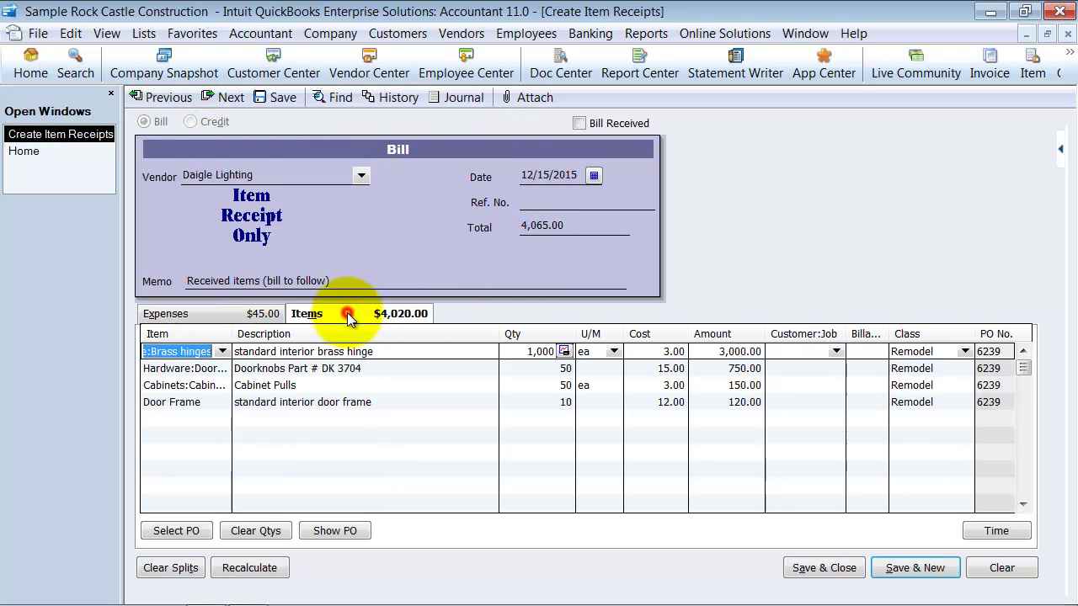
click(237, 313)
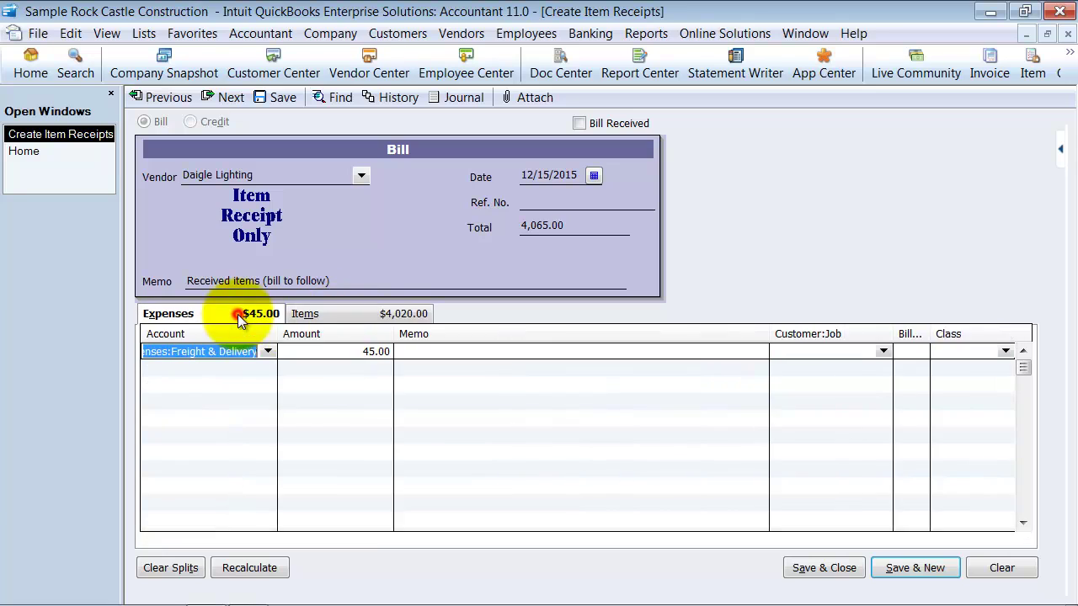
click(355, 313)
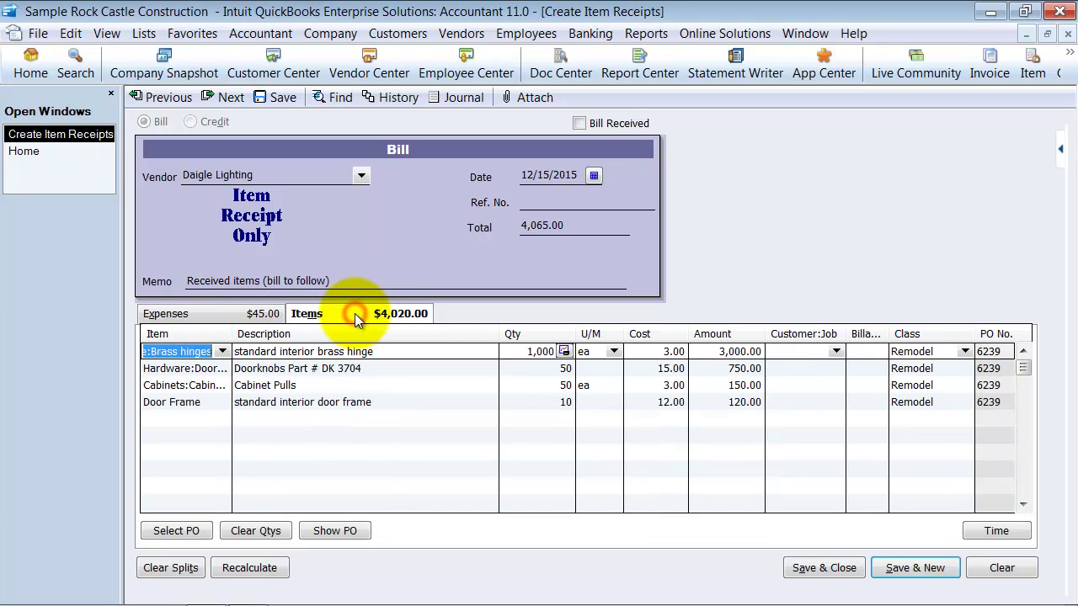
click(268, 313)
click(1006, 352)
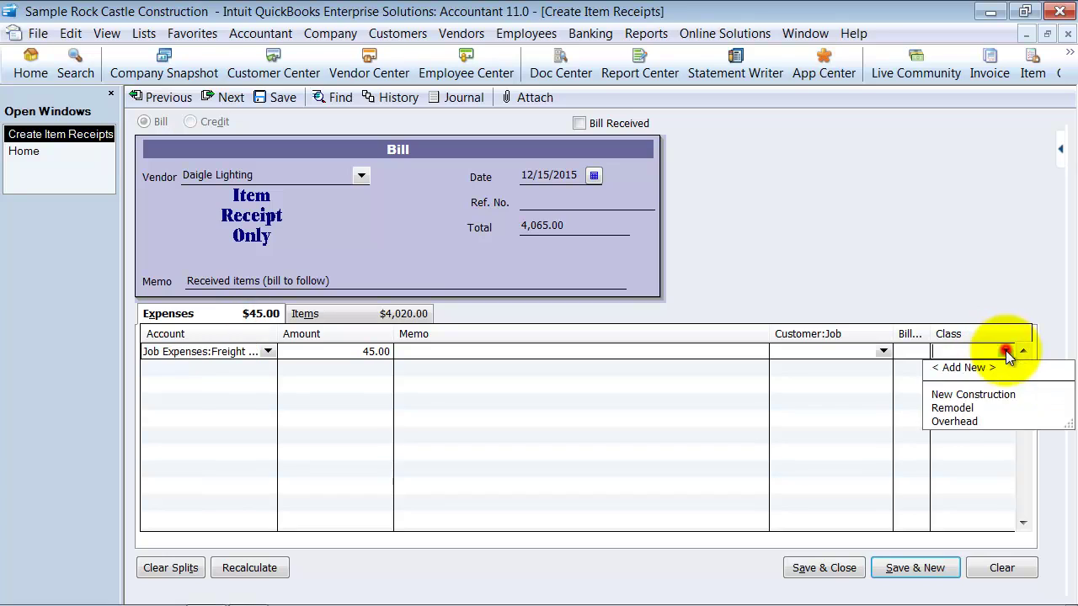
click(952, 407)
click(337, 314)
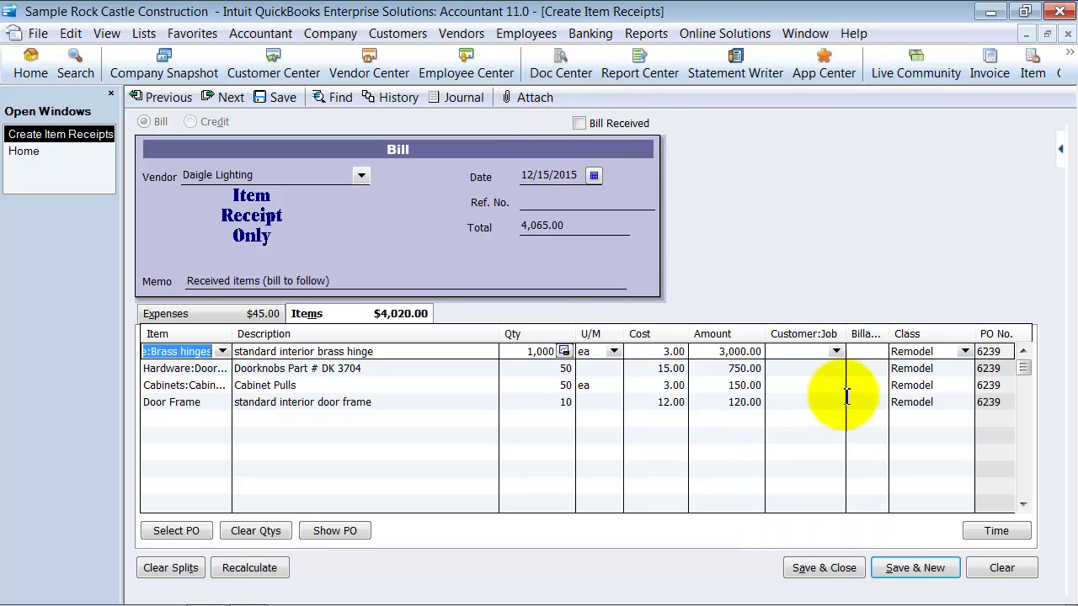
- Save the item receipt and turn Daigle Lighting's 12/15/2015 receipt into a bill for 4,065.00
click(828, 570)
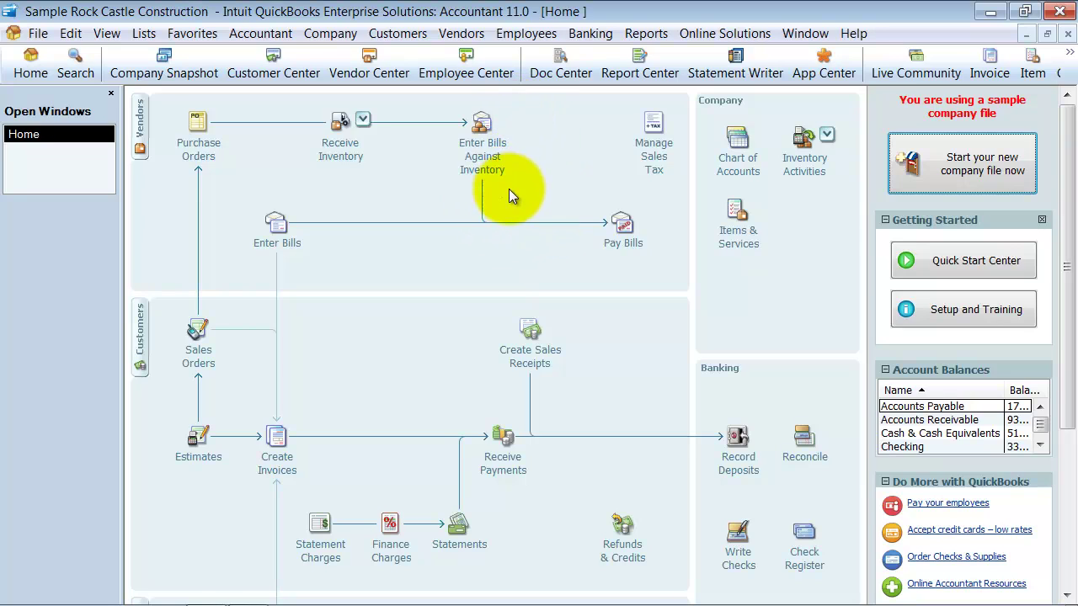
click(496, 148)
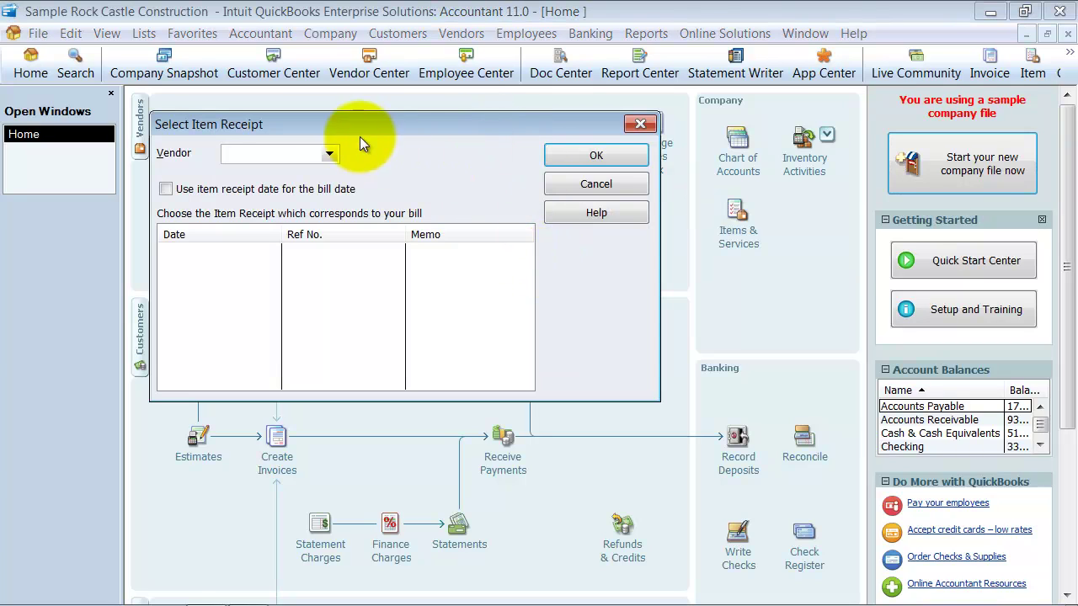
text(Daigle Lighting)
key(Tab)
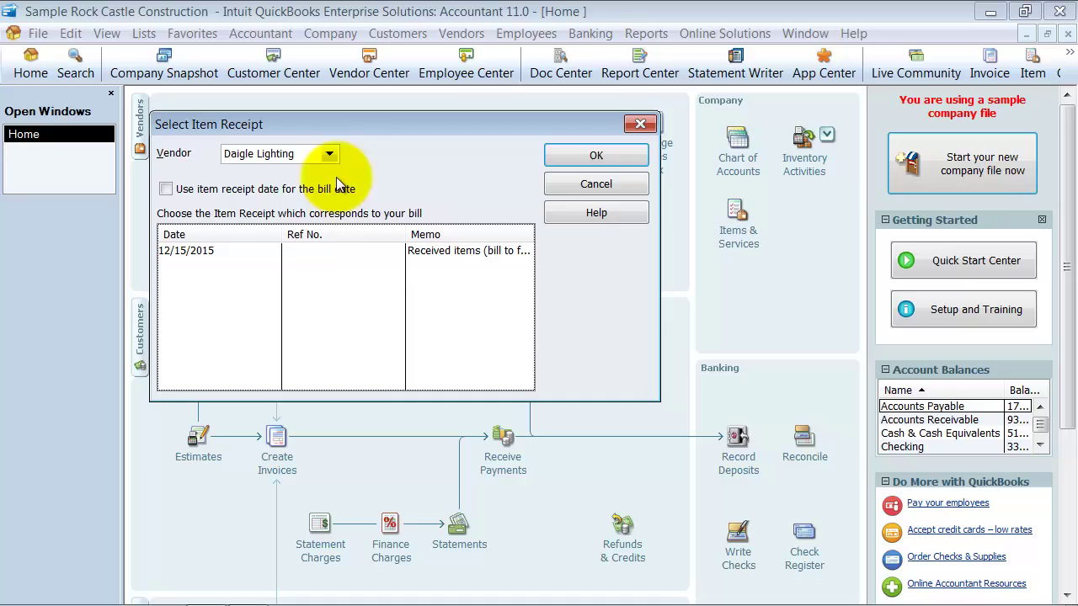
click(216, 253)
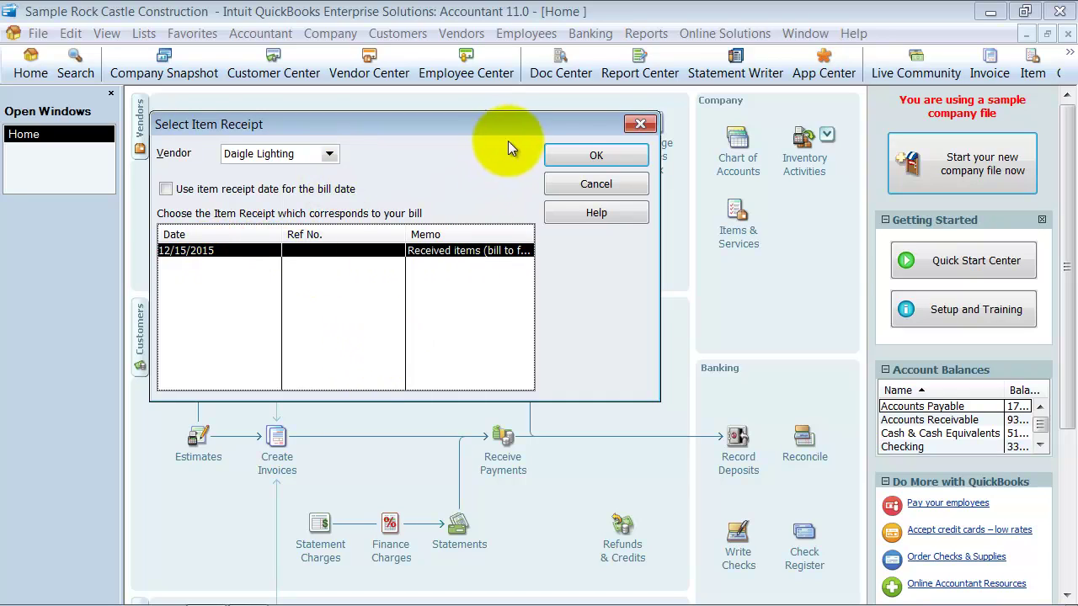
click(570, 154)
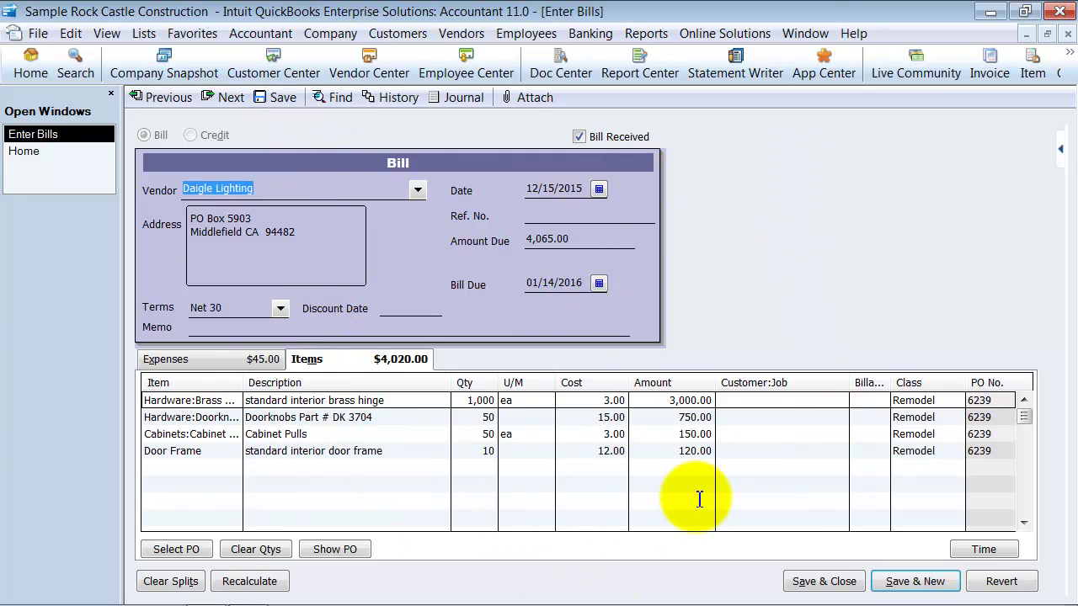
- Try a December 22 bill date, then set the bill date back to 12/15/2015
click(581, 189)
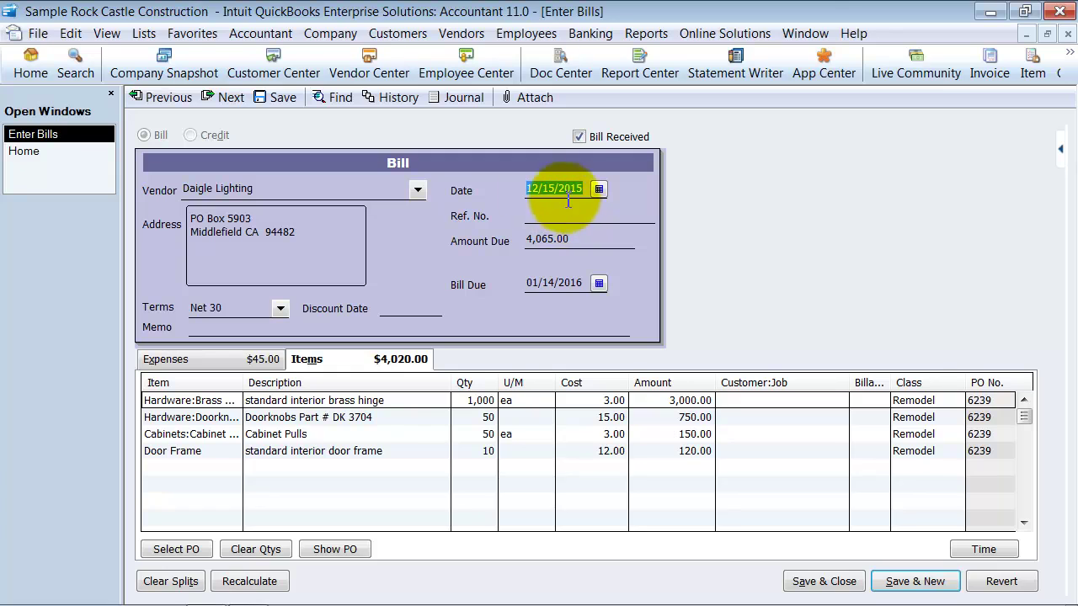
click(599, 189)
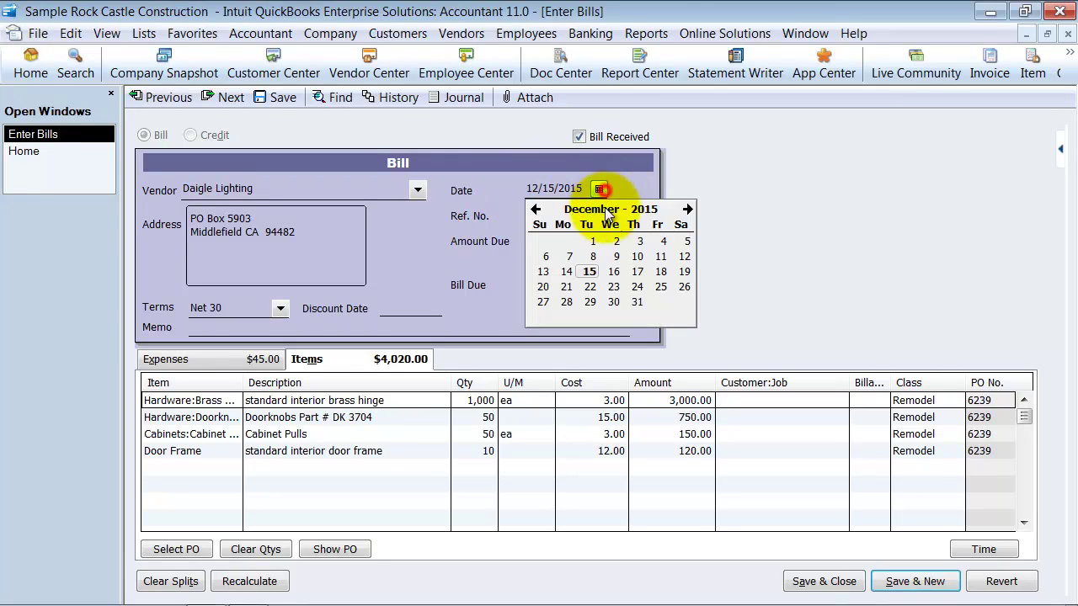
click(589, 286)
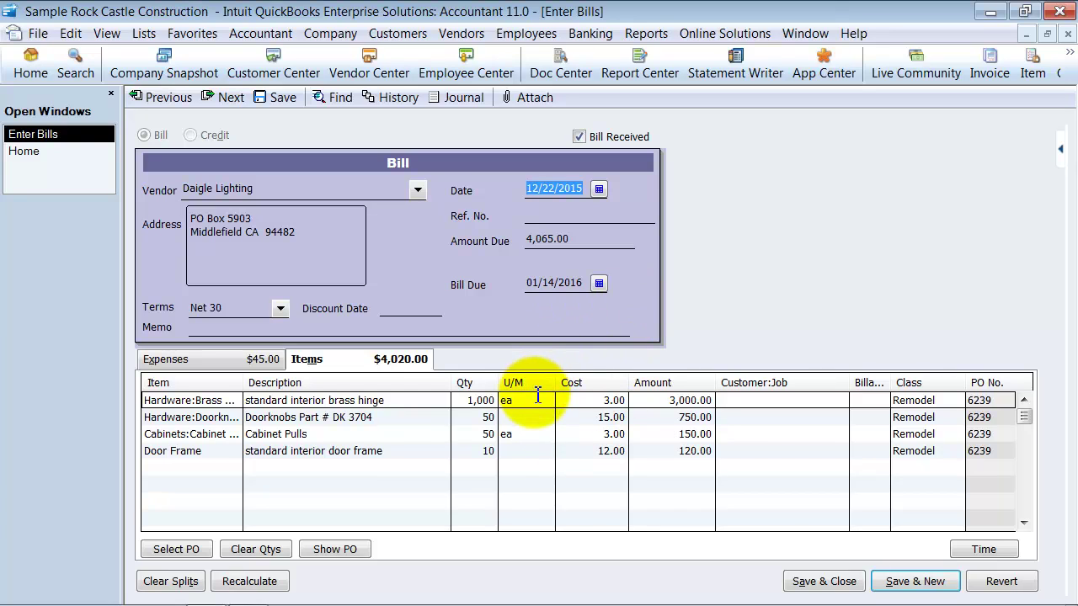
click(606, 185)
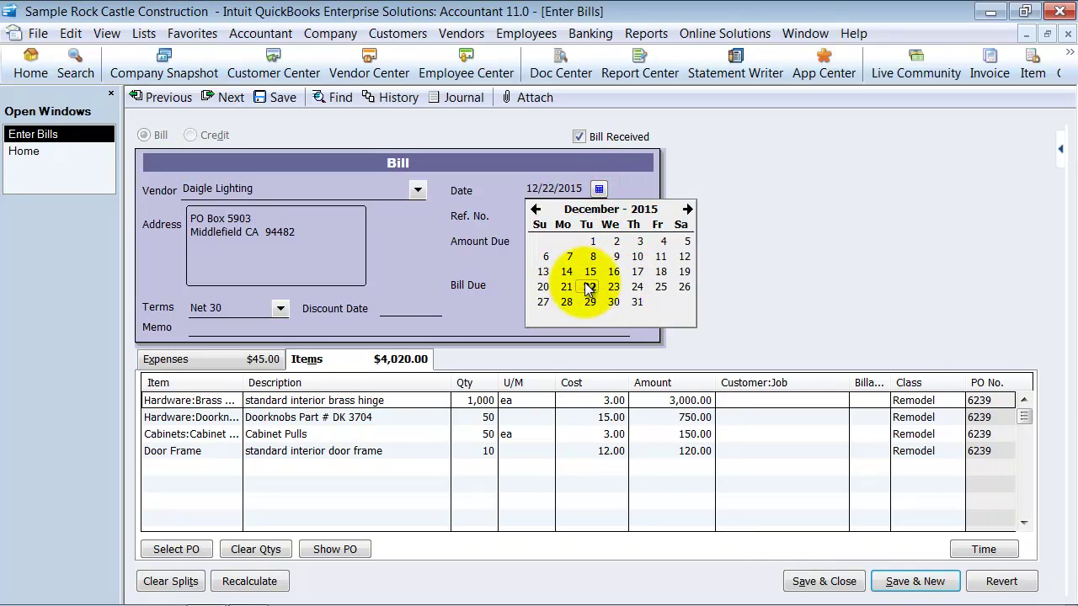
click(590, 272)
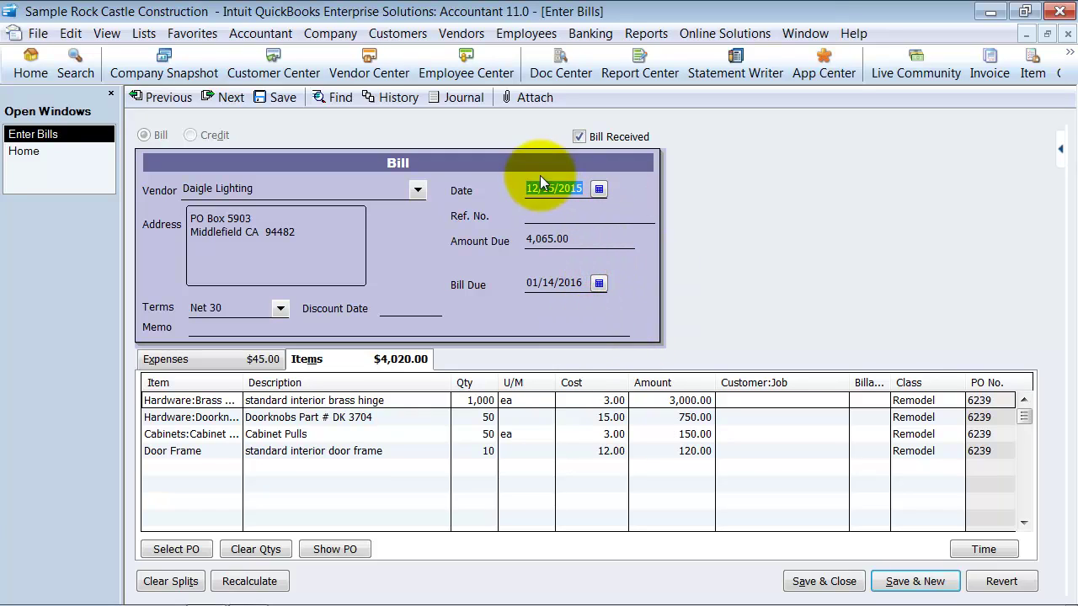
- Set the bill's due date to 01/21/2016 and verify the bill date is unchanged
click(587, 278)
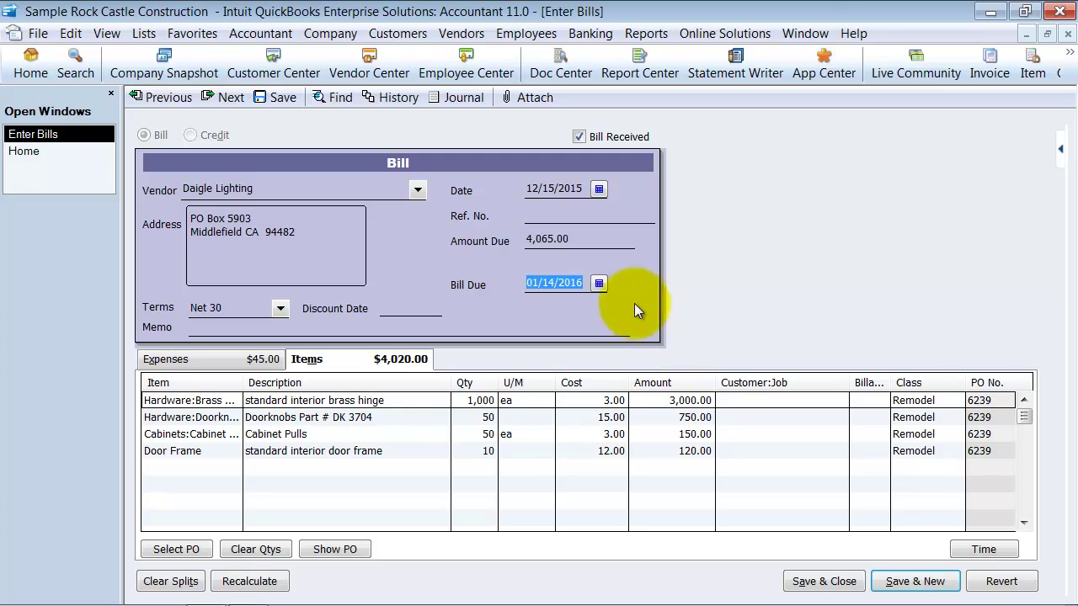
click(600, 284)
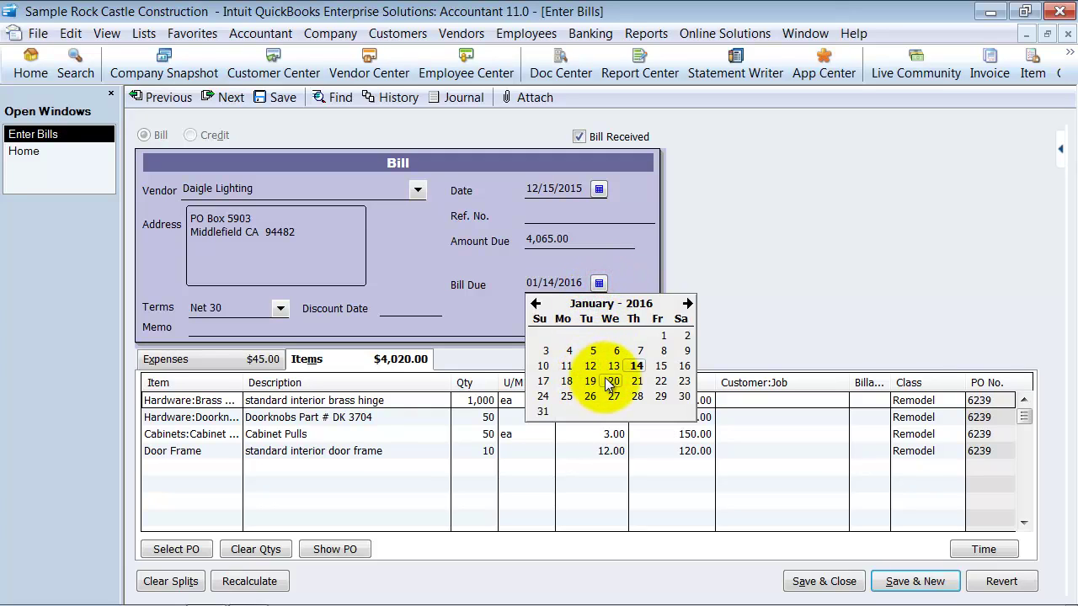
click(636, 380)
click(554, 328)
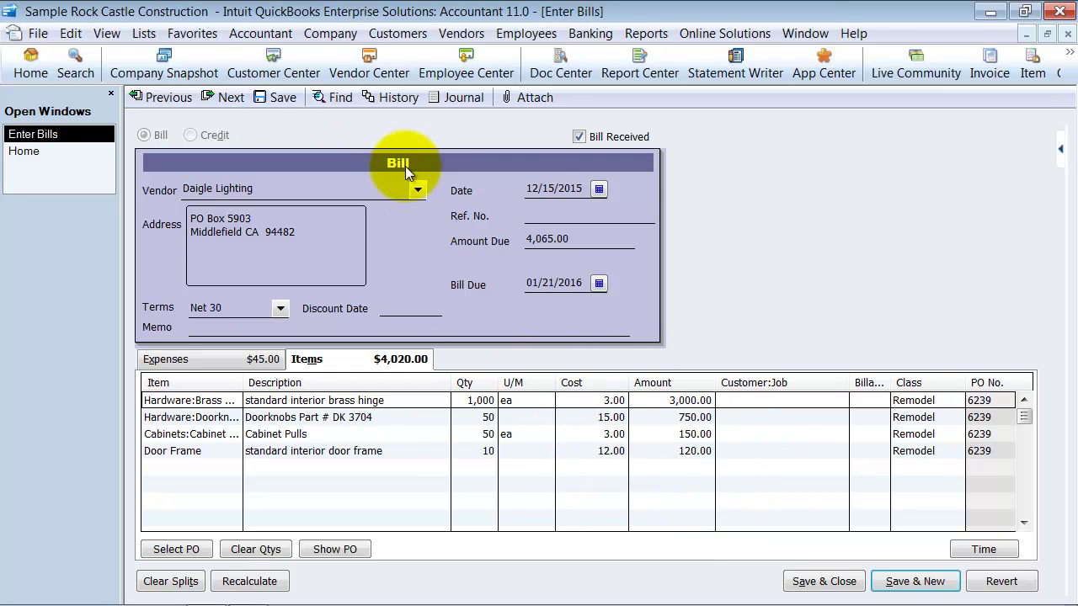
click(572, 187)
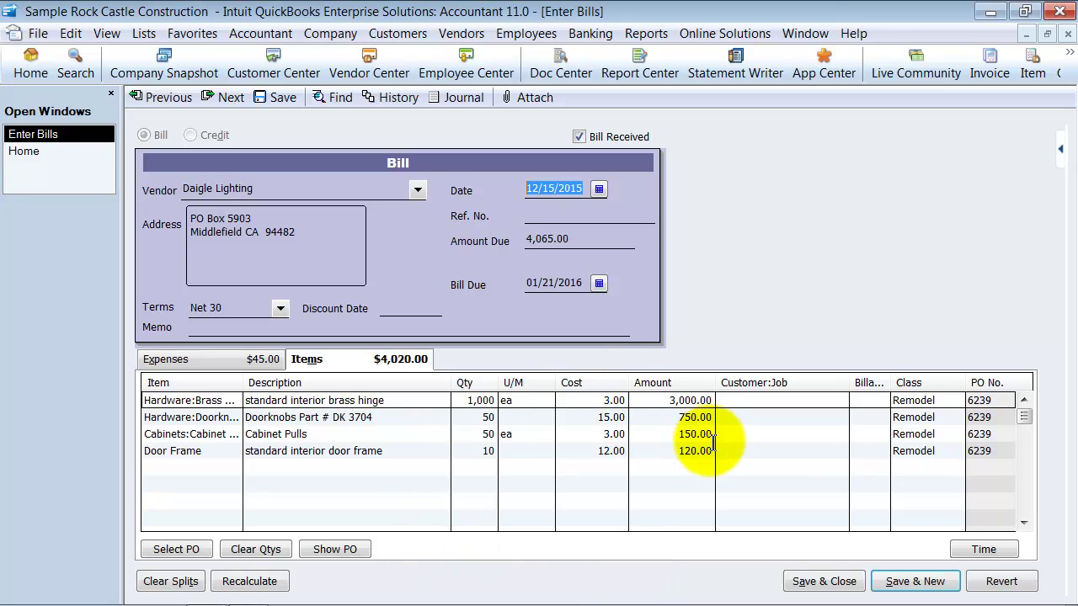
- Record the 4,065.00 bill, then open Daigle Lighting PO 6239 from the Open Purchase Orders list
click(825, 582)
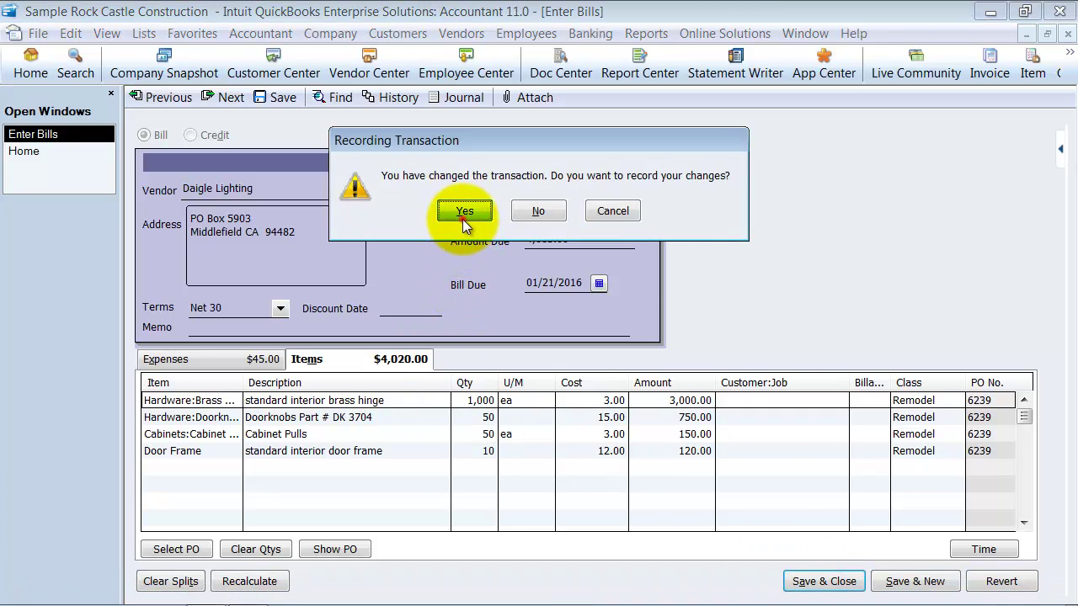
click(462, 217)
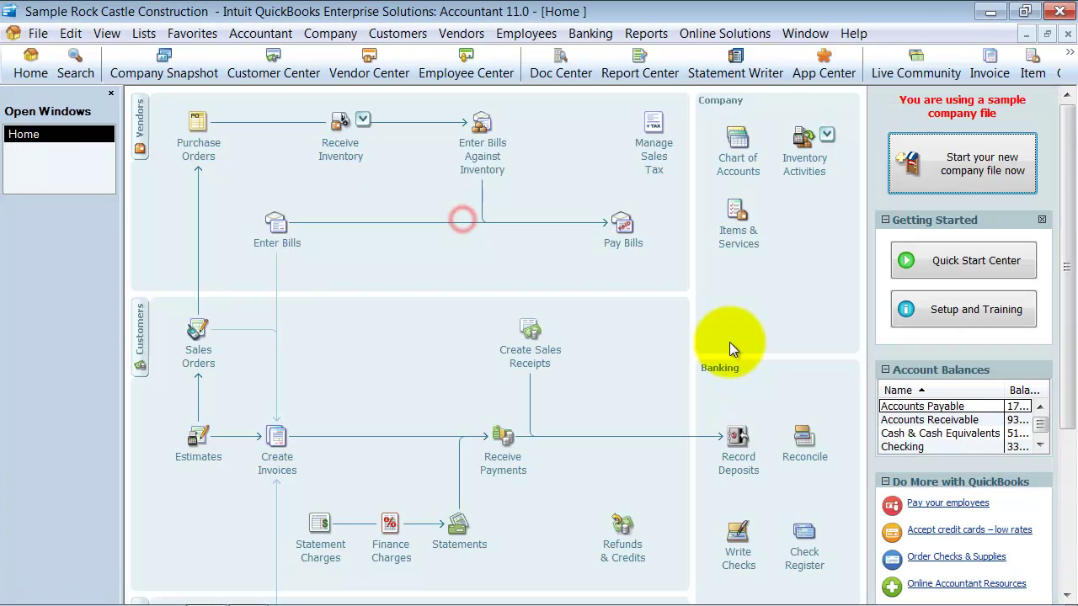
click(390, 62)
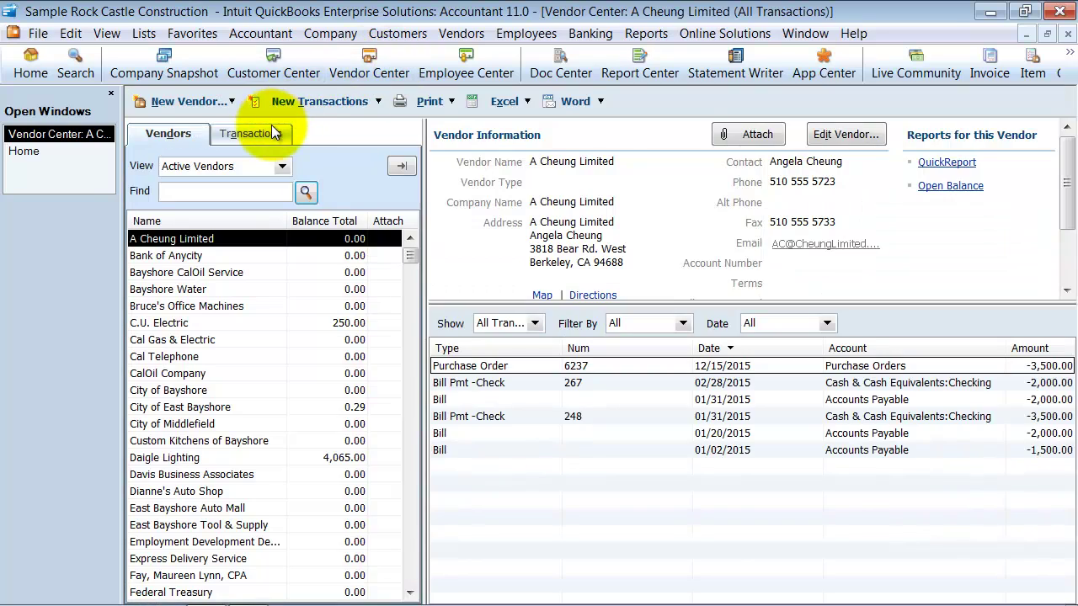
click(273, 132)
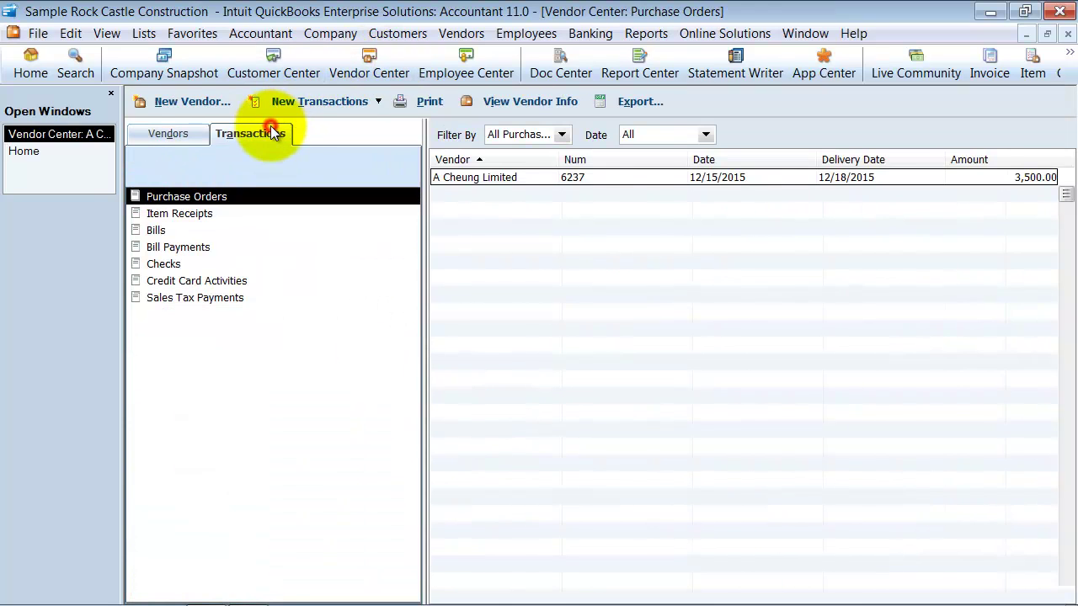
click(561, 135)
click(547, 166)
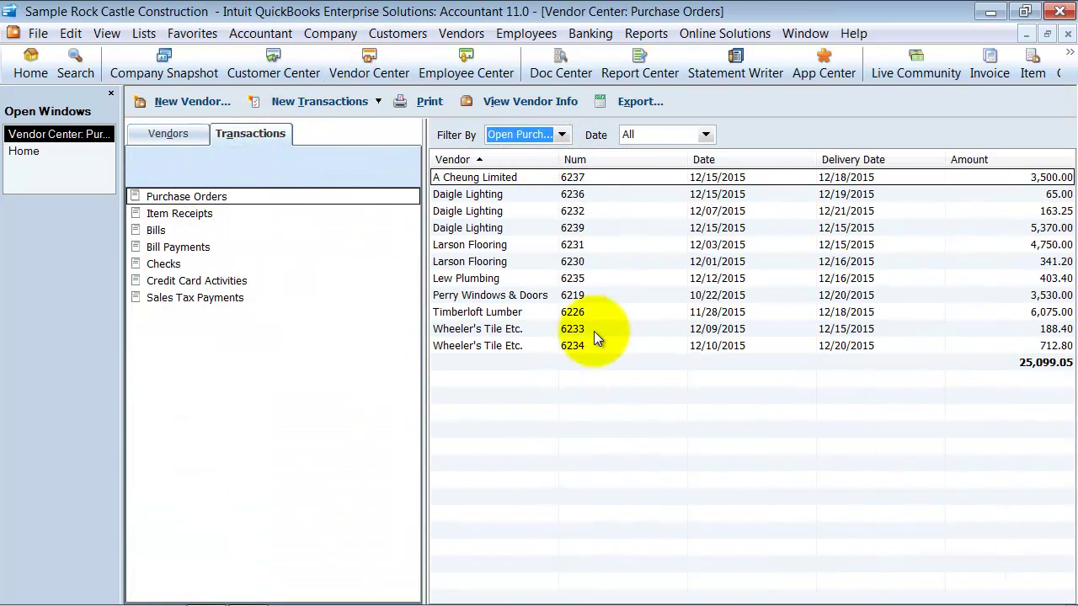
click(492, 227)
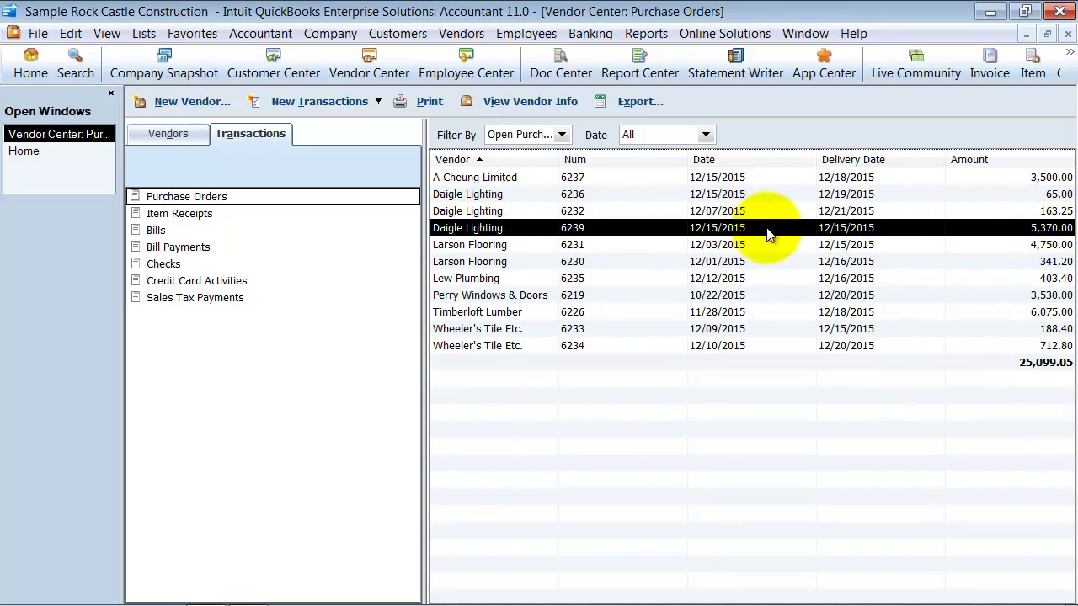
double_click(514, 228)
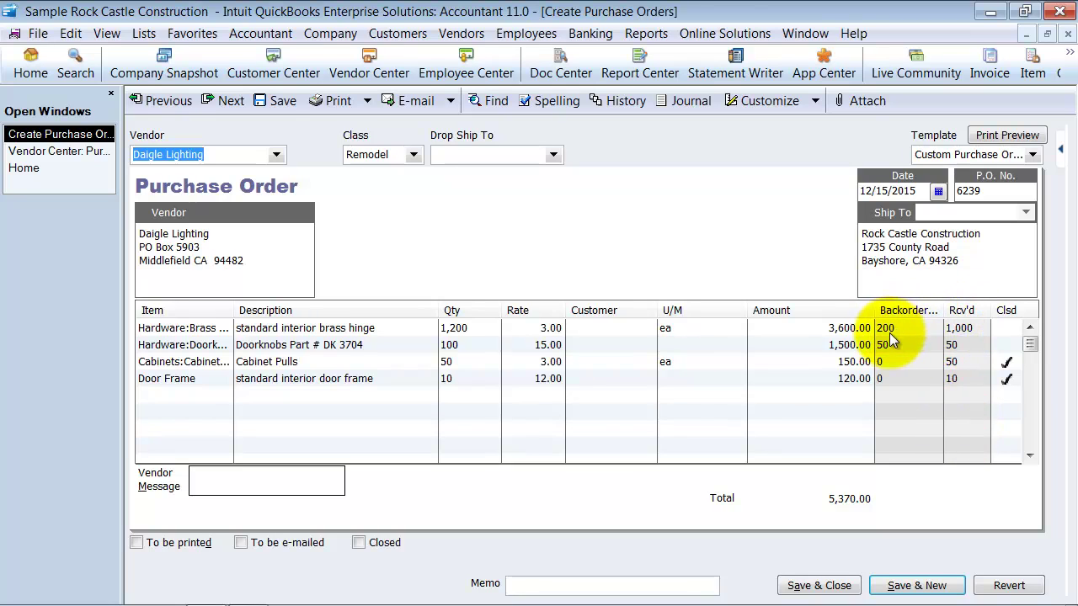
- Receive PO 6239's remaining 200 brass hinges and 50 doorknobs from Daigle Lighting without a bill
click(813, 578)
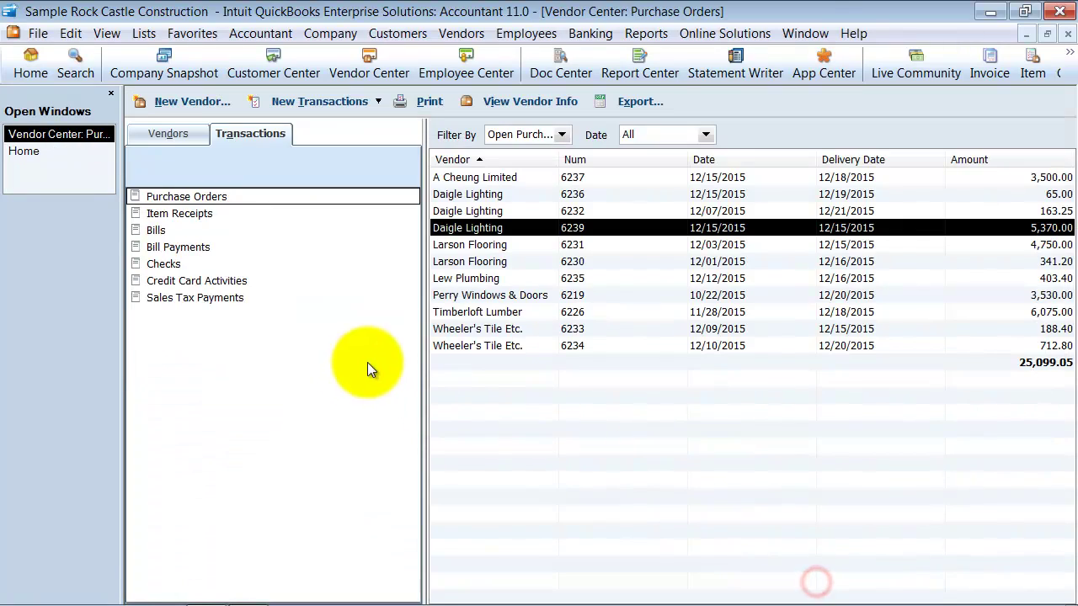
click(1068, 33)
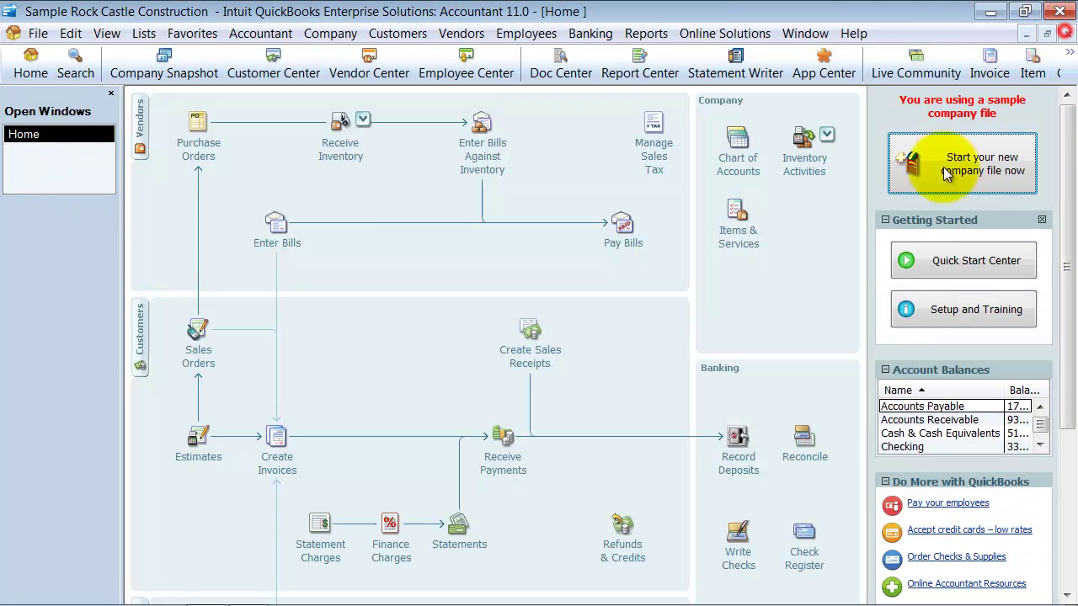
click(351, 148)
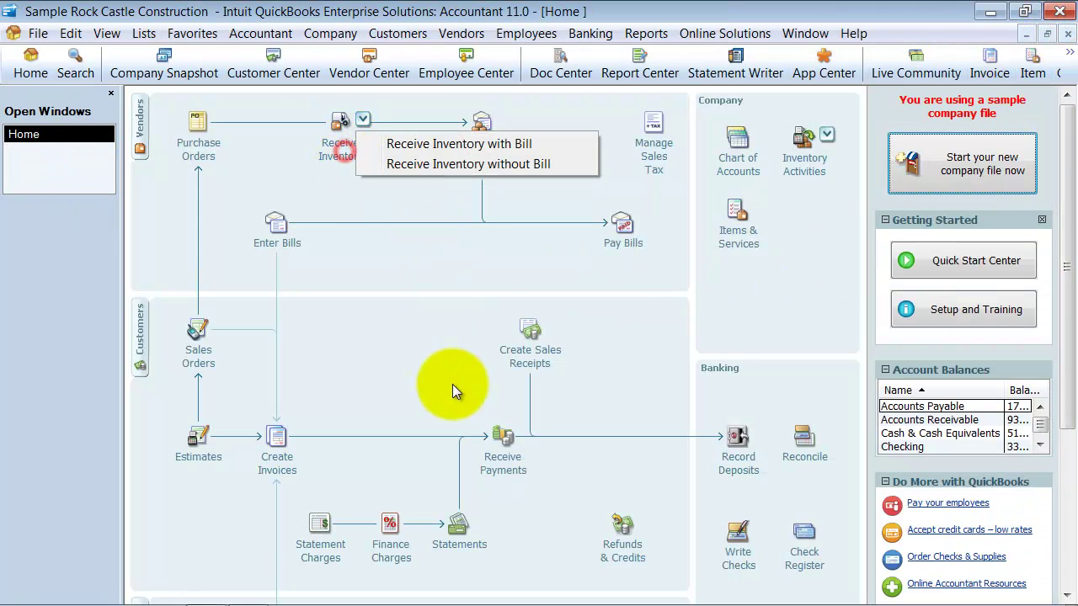
click(452, 164)
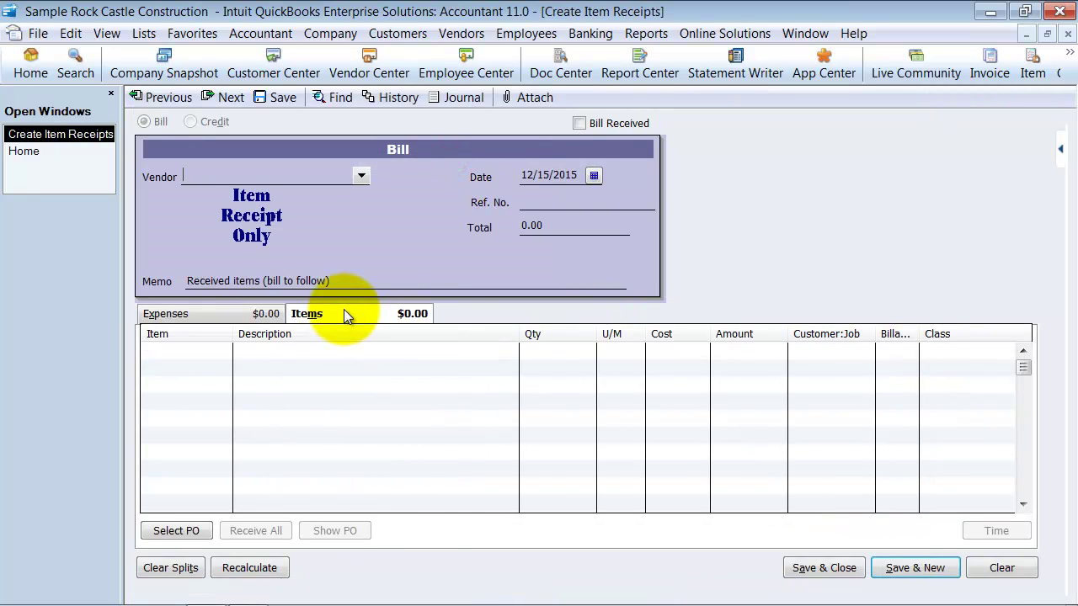
text(Daigle Lighting)
key(Tab)
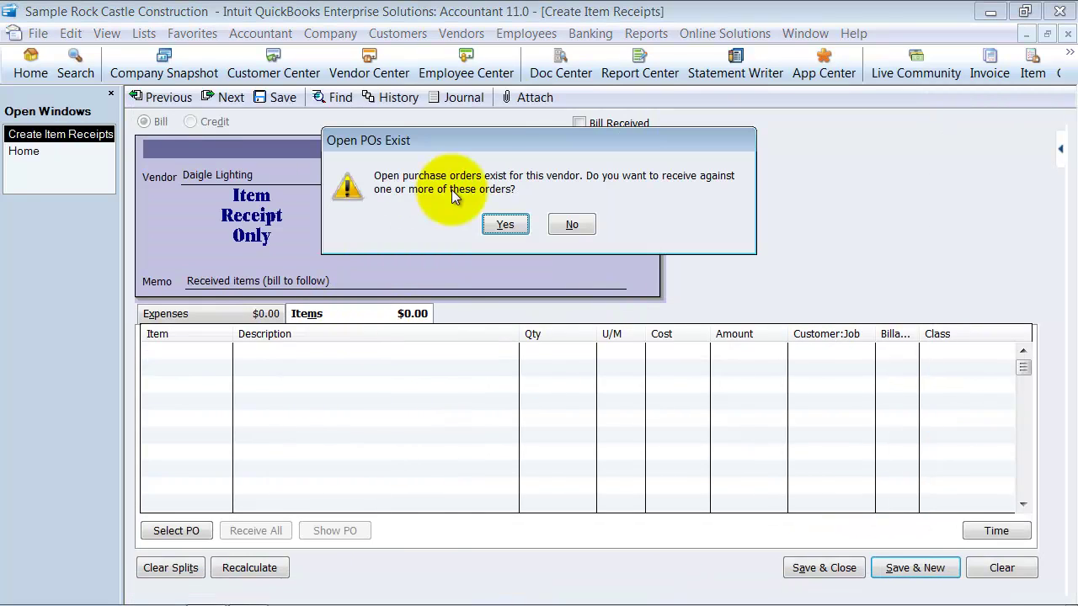
click(496, 222)
click(226, 283)
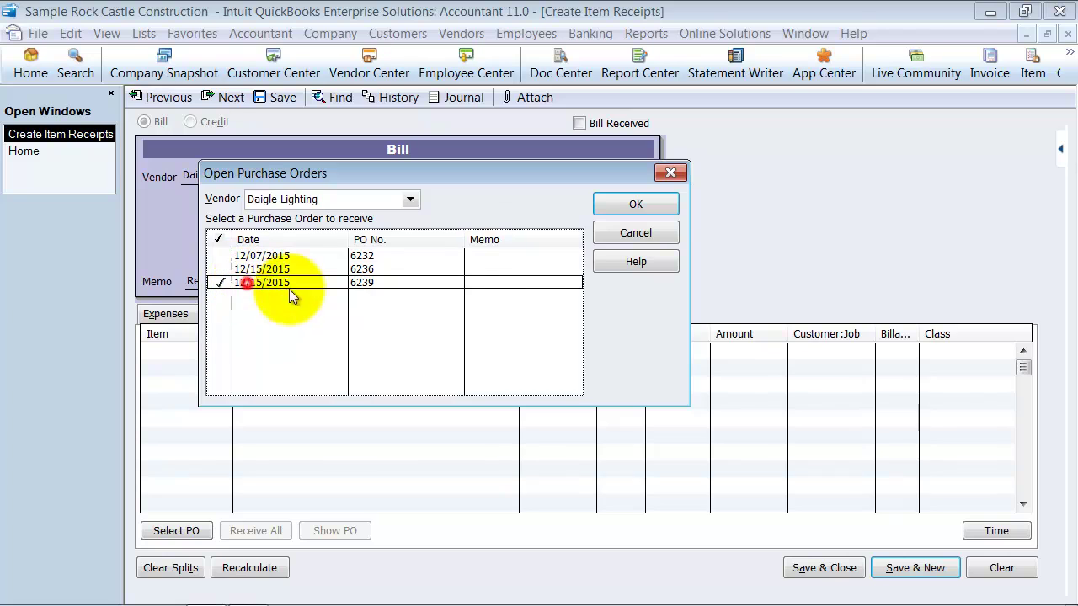
click(644, 204)
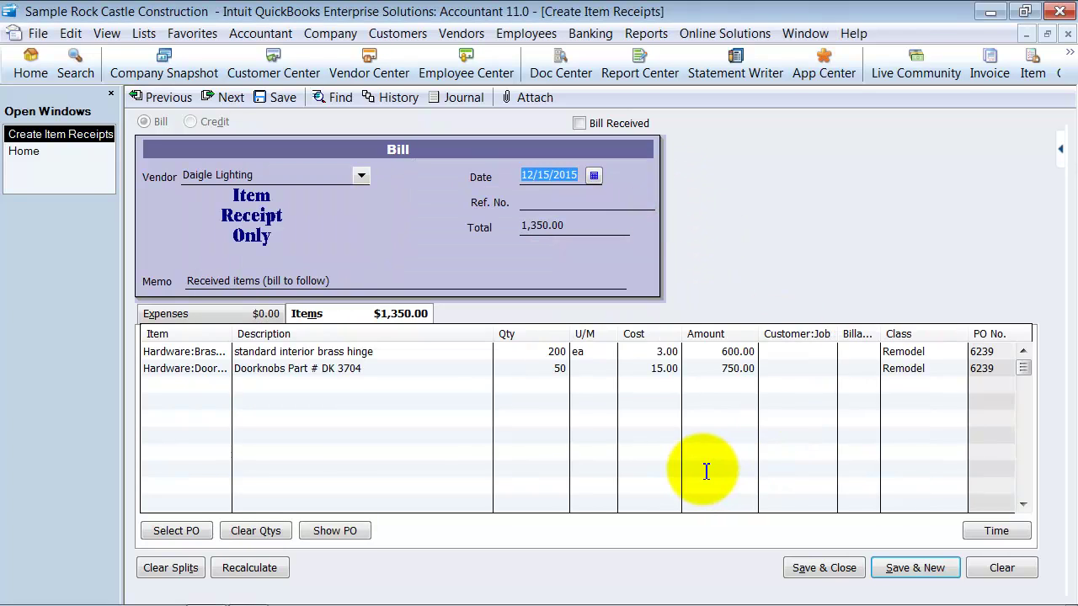
click(513, 352)
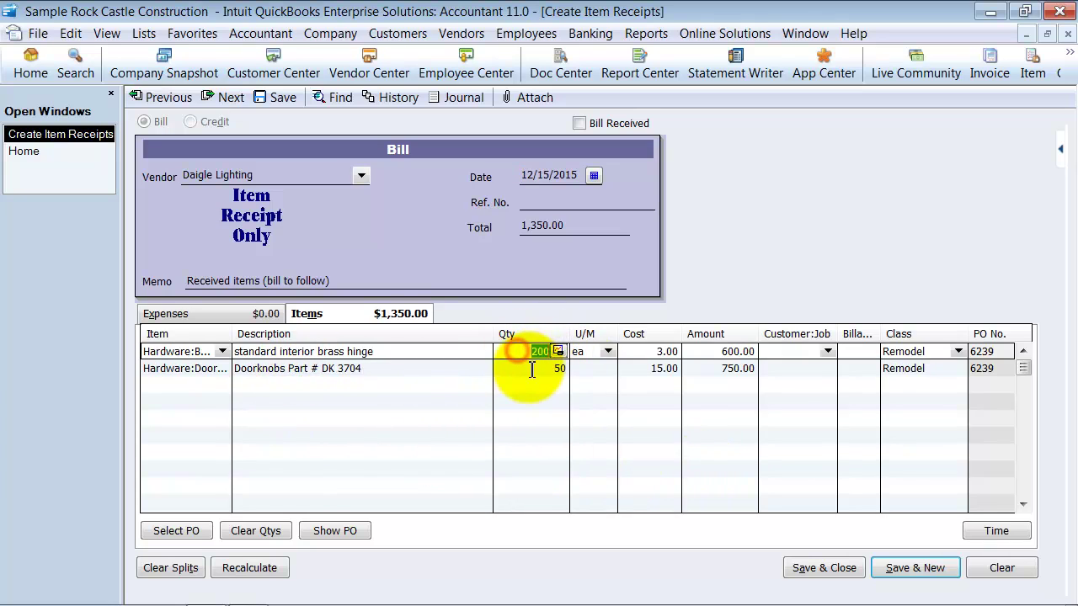
click(521, 369)
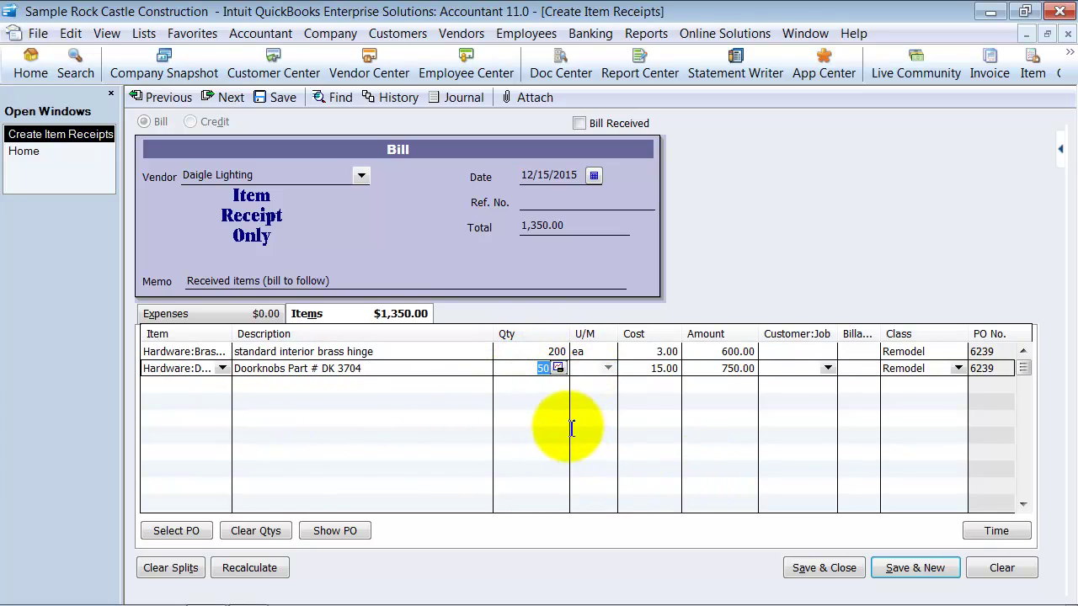
- Add a 100.00 Freight expense line with class Remodel to the receipt
click(191, 314)
text(job)
key(Tab)
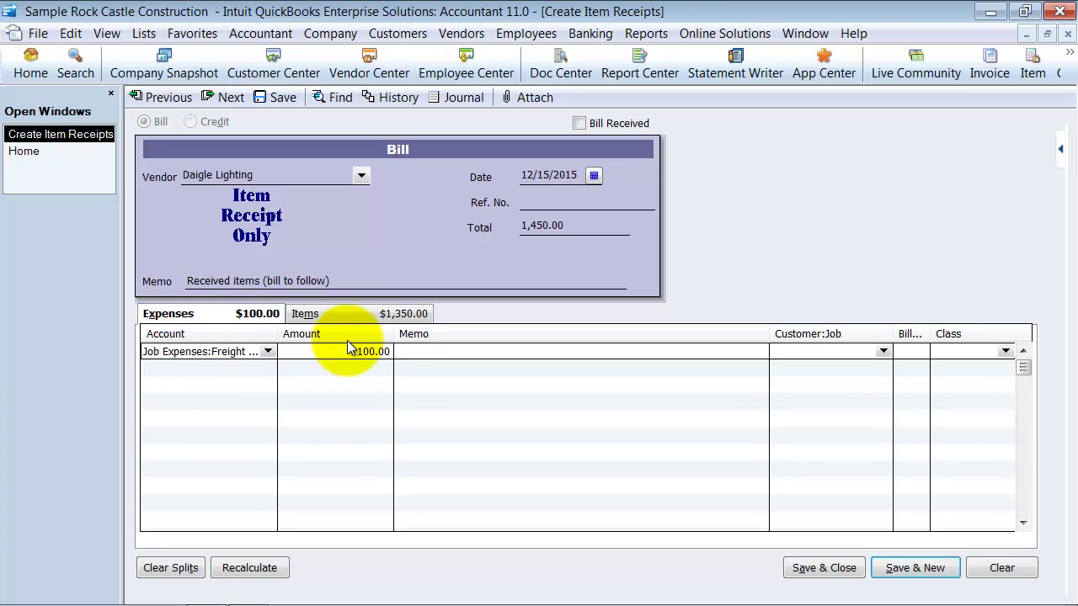
click(353, 352)
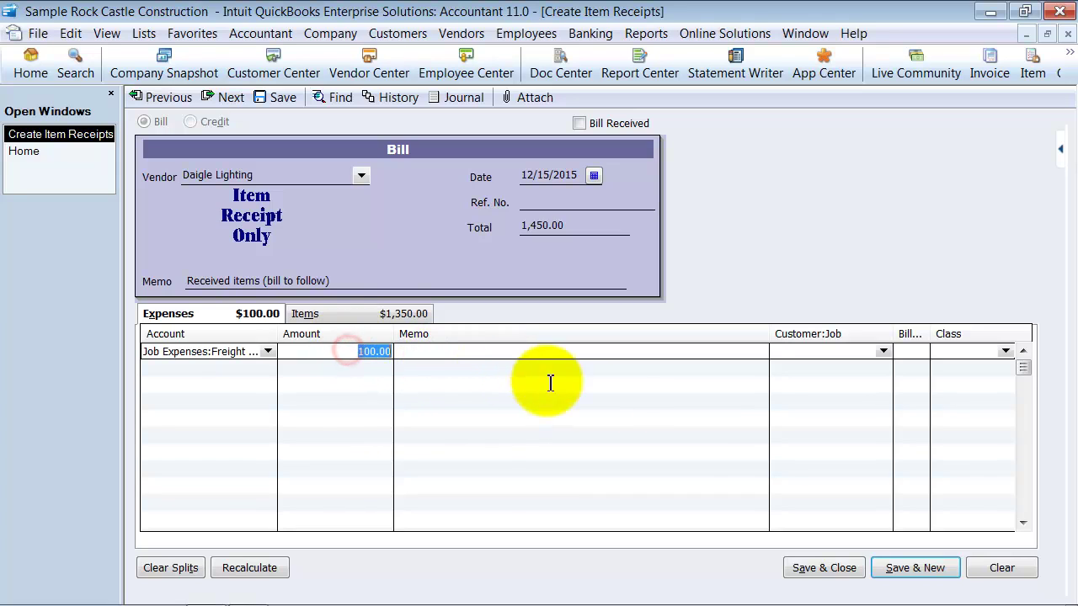
click(966, 357)
text(rem)
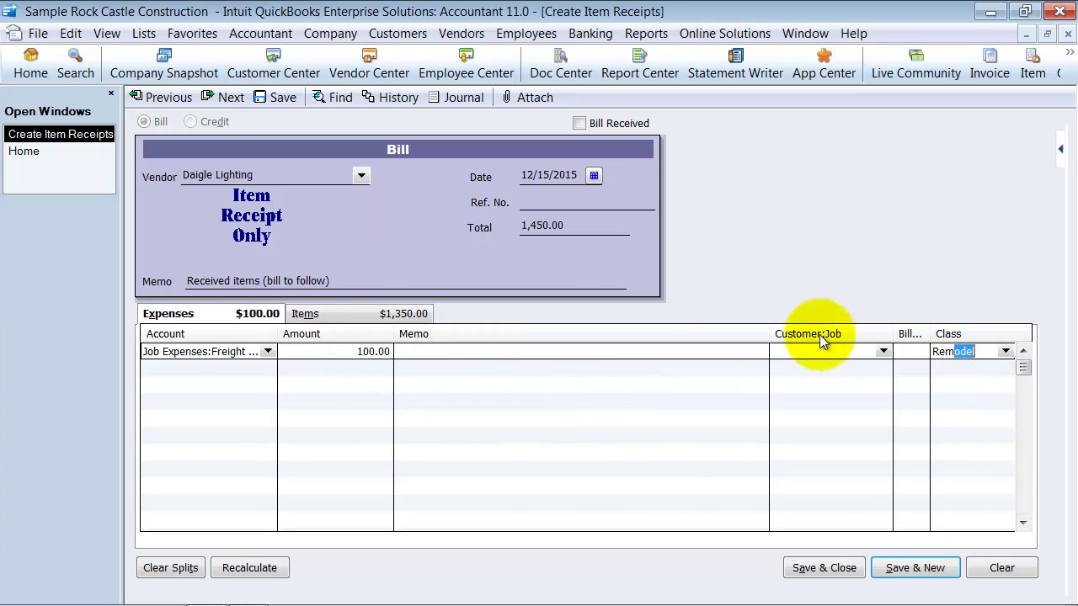
click(334, 315)
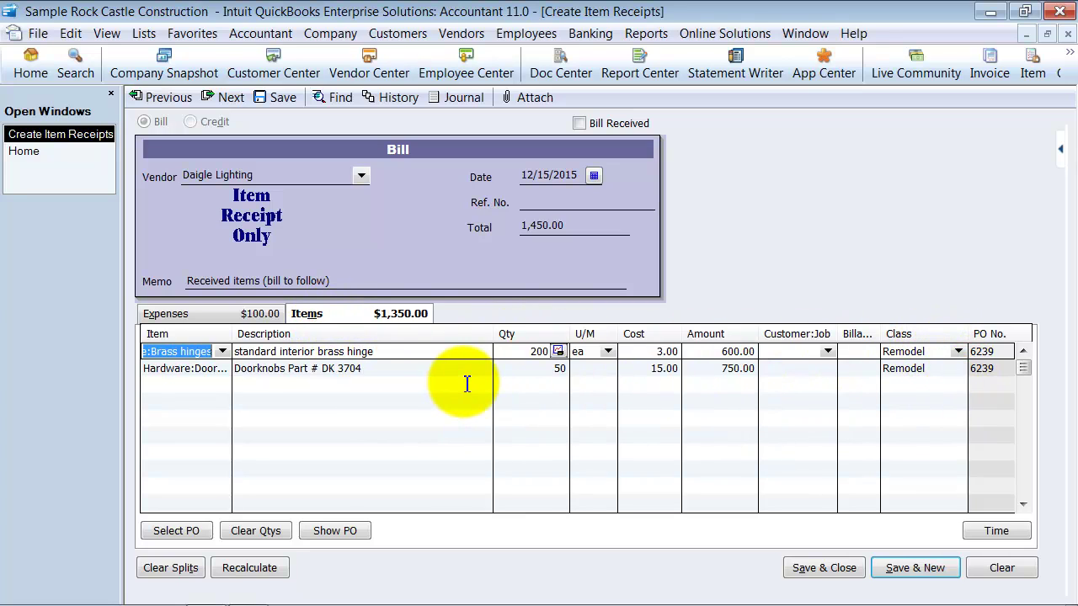
- Save the second receipt and record it as a 1,450.00 Daigle Lighting bill due 01/14/2016
click(823, 568)
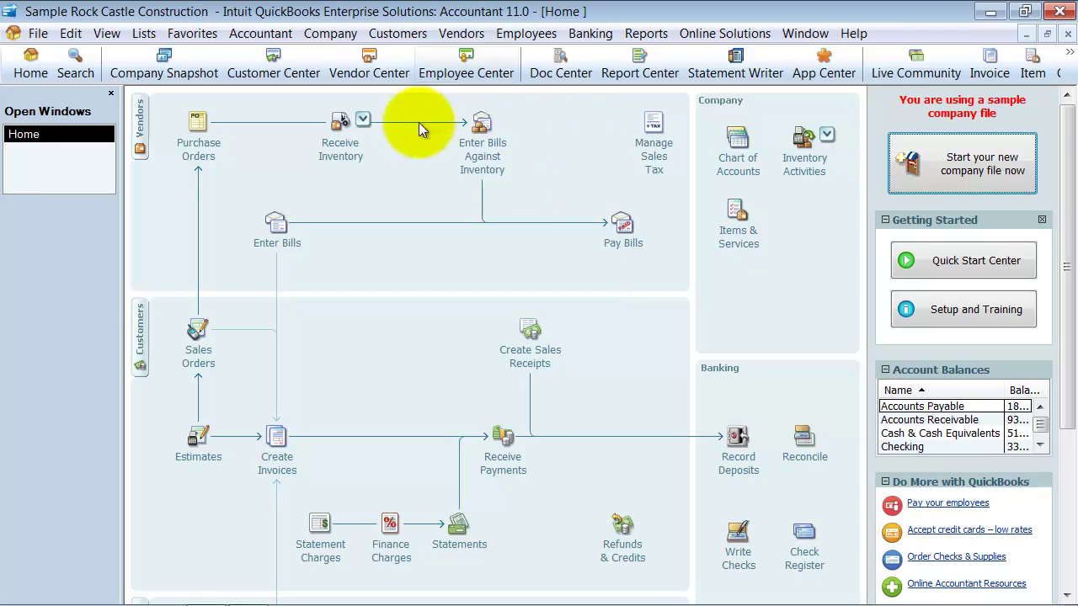
click(493, 148)
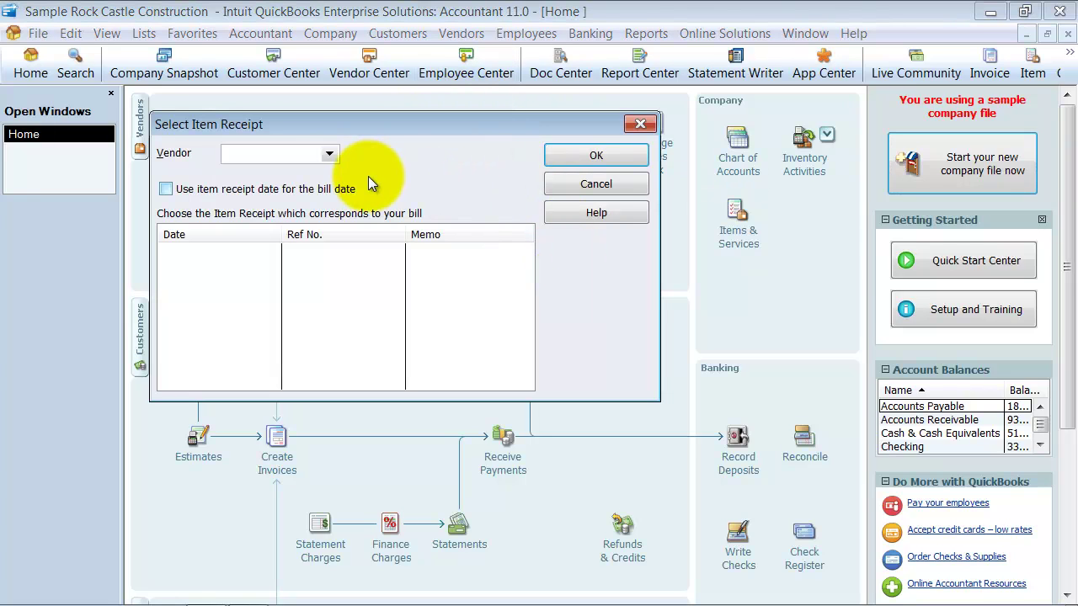
text(Da)
key(Tab)
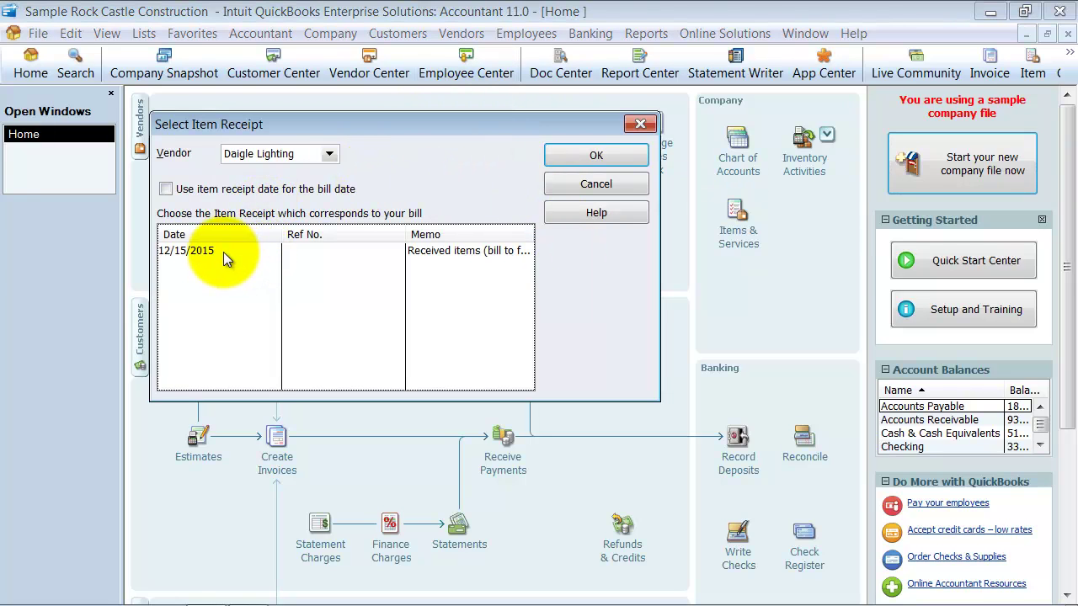
click(223, 251)
click(596, 155)
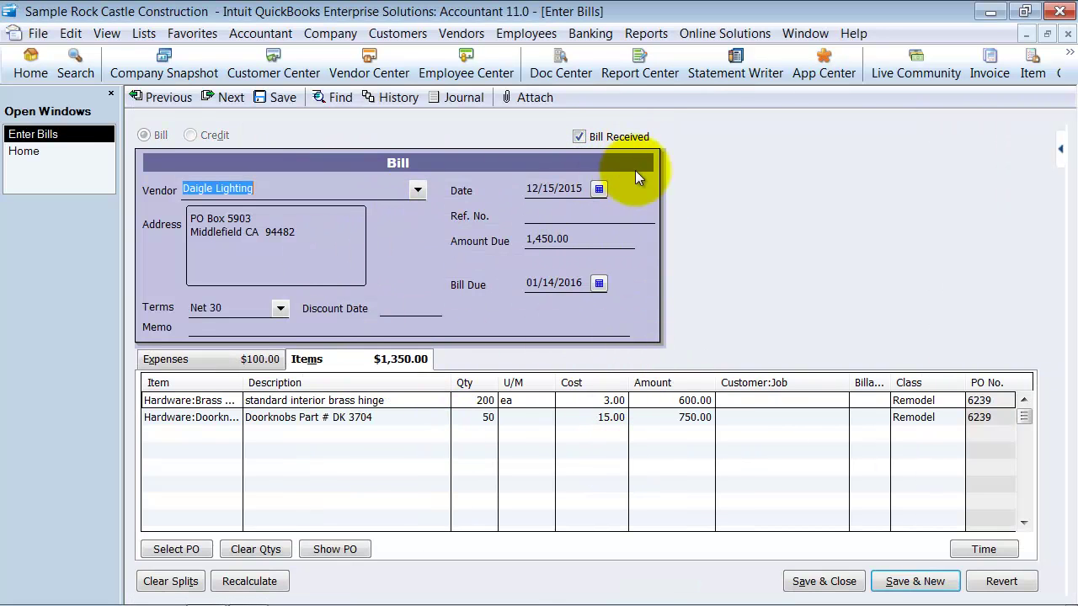
click(824, 590)
click(454, 213)
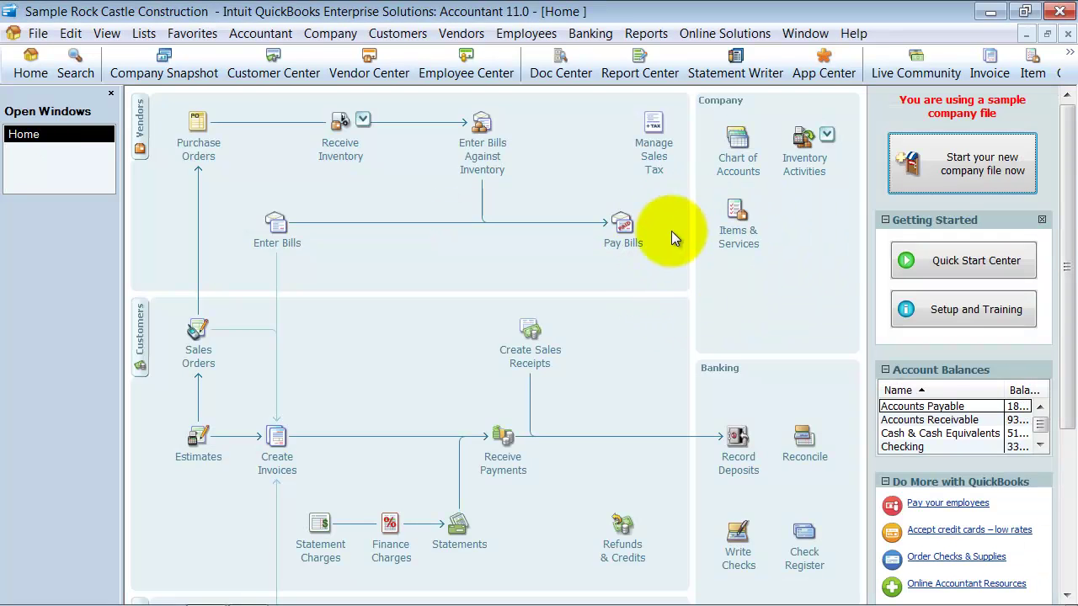
- Review Daigle Lighting's unpaid bills in Pay Bills, then confirm its 5,515.00 Vendor Center balance
click(615, 239)
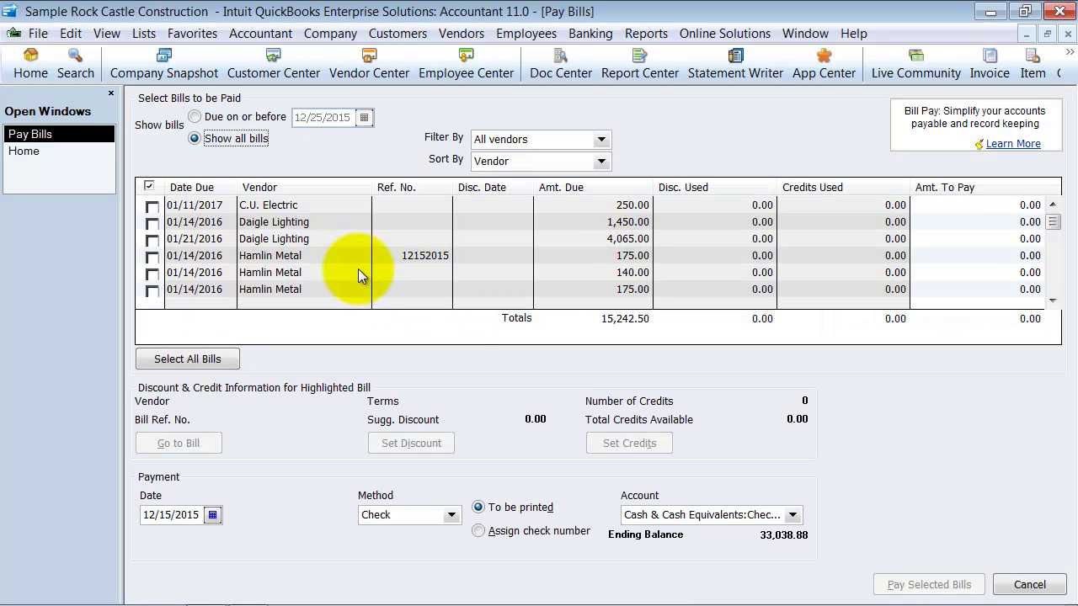
text(Daigle Lighting)
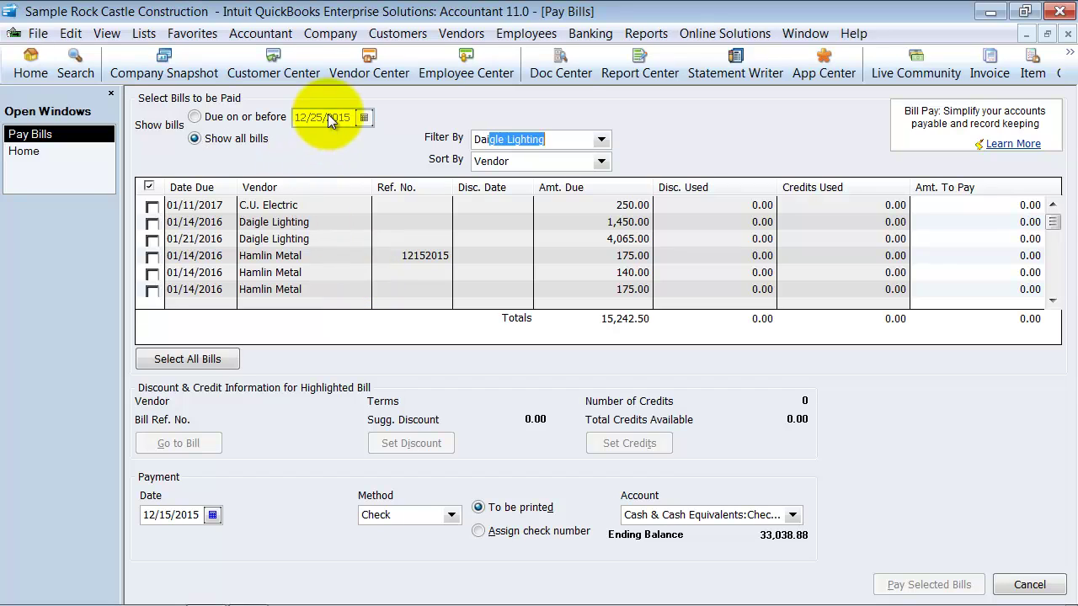
key(Tab)
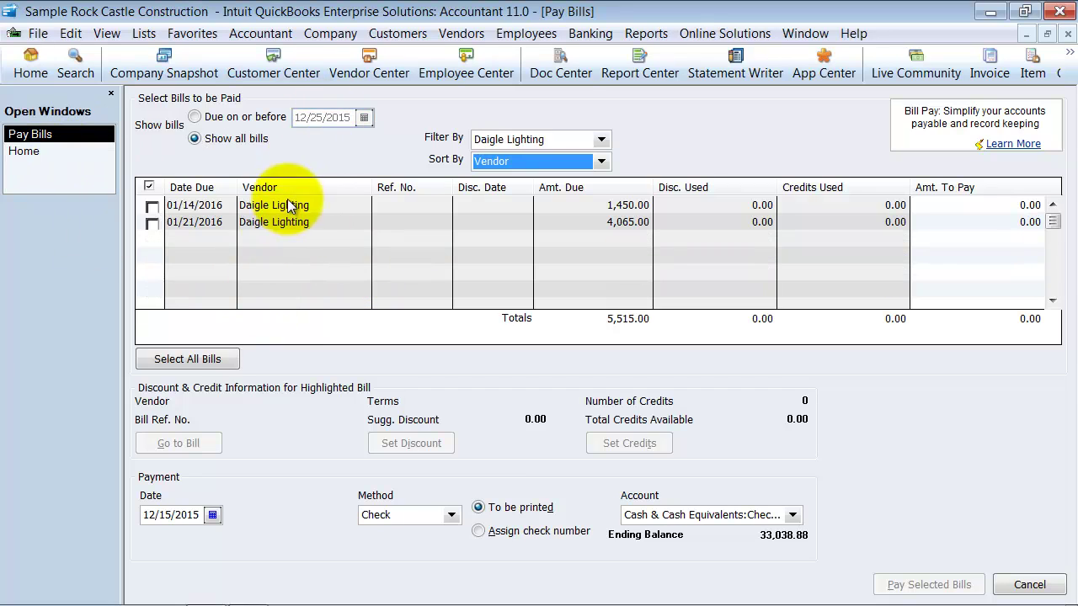
click(1042, 586)
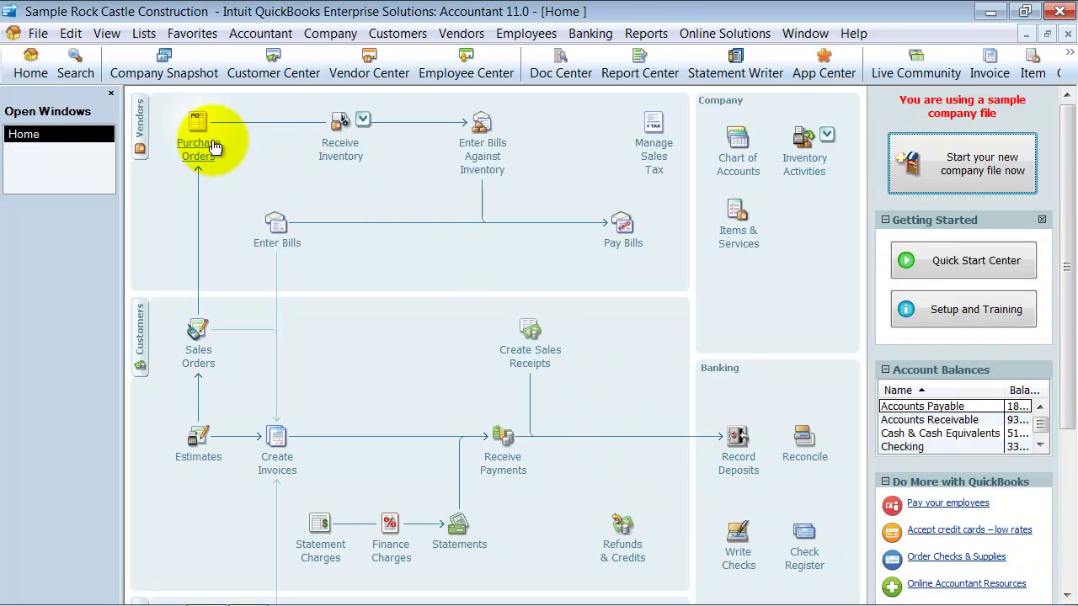
click(371, 67)
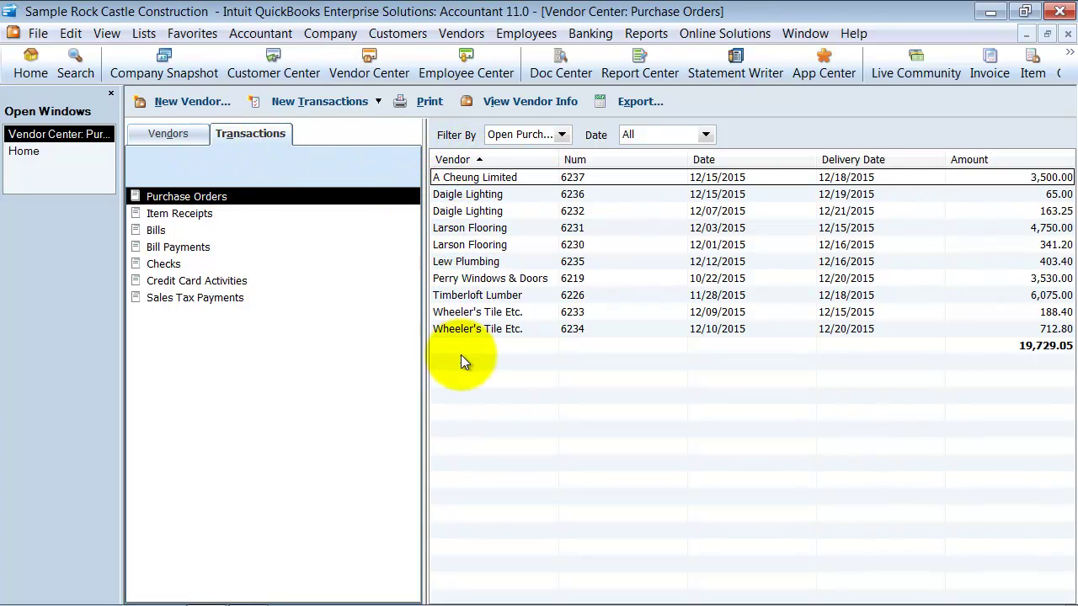
click(172, 136)
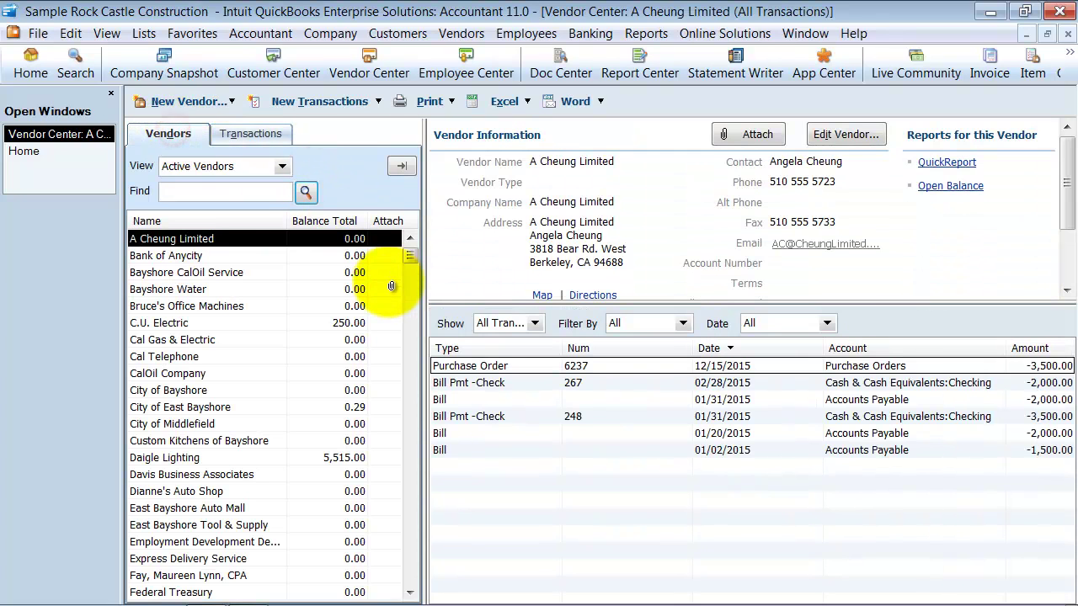